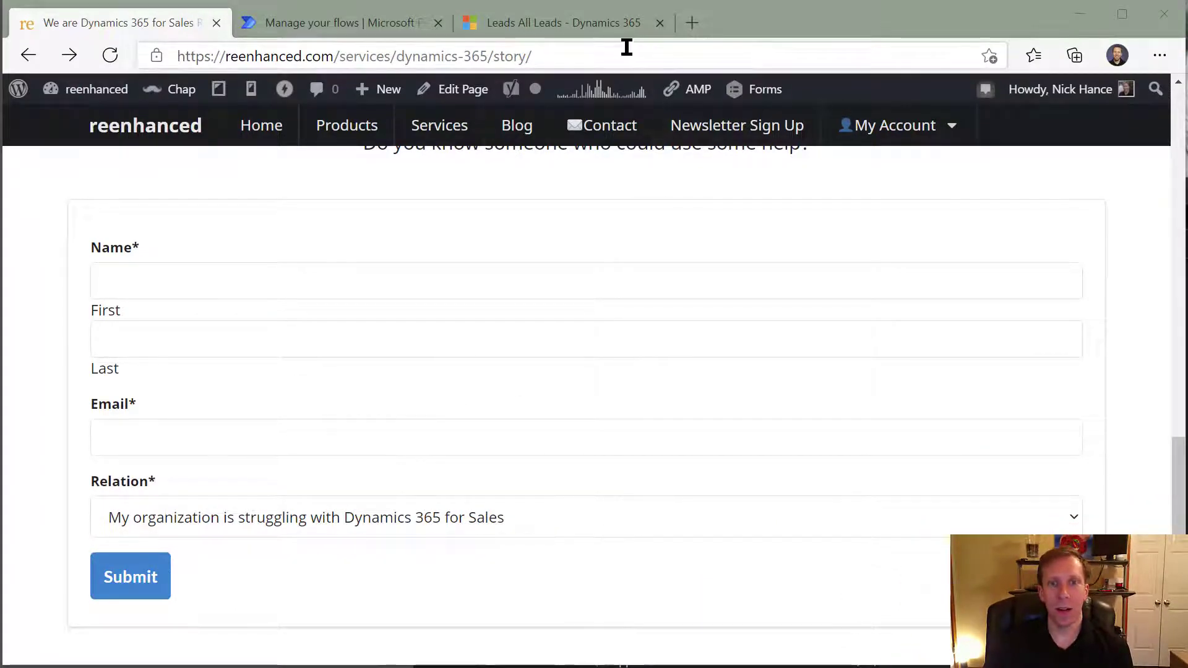
- Review the All Leads list in Dynamics 365 alongside the website's contact form with its name, email and relation fields
left_click(607, 21)
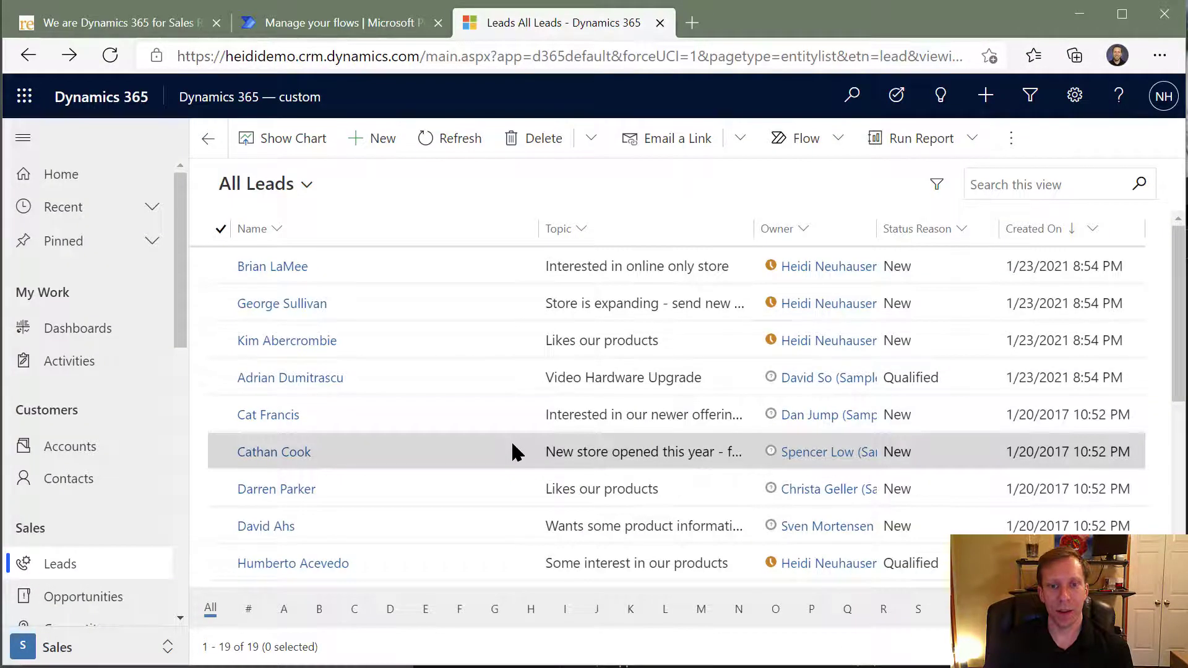
left_click(158, 21)
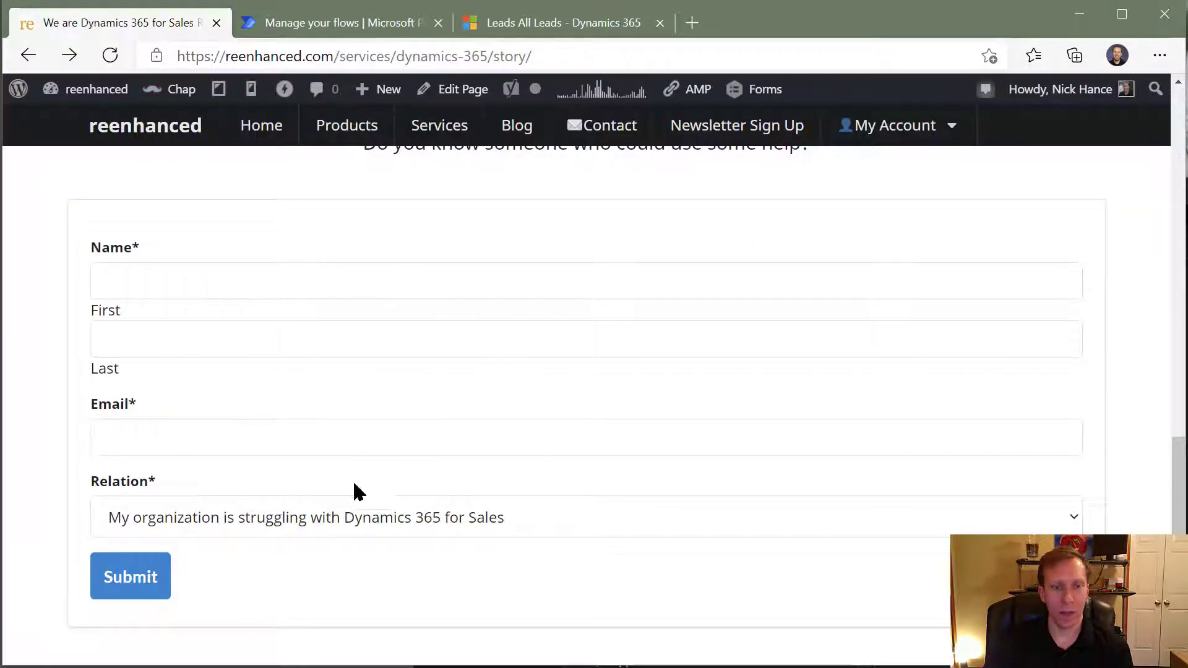
left_click(569, 31)
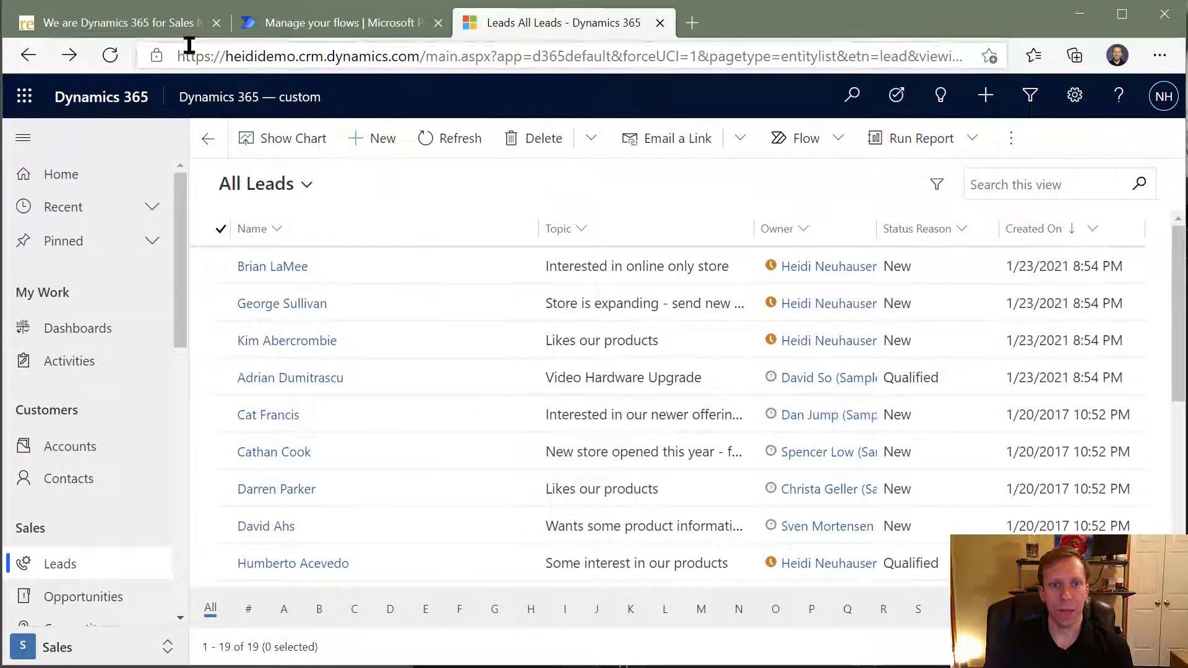
left_click(156, 26)
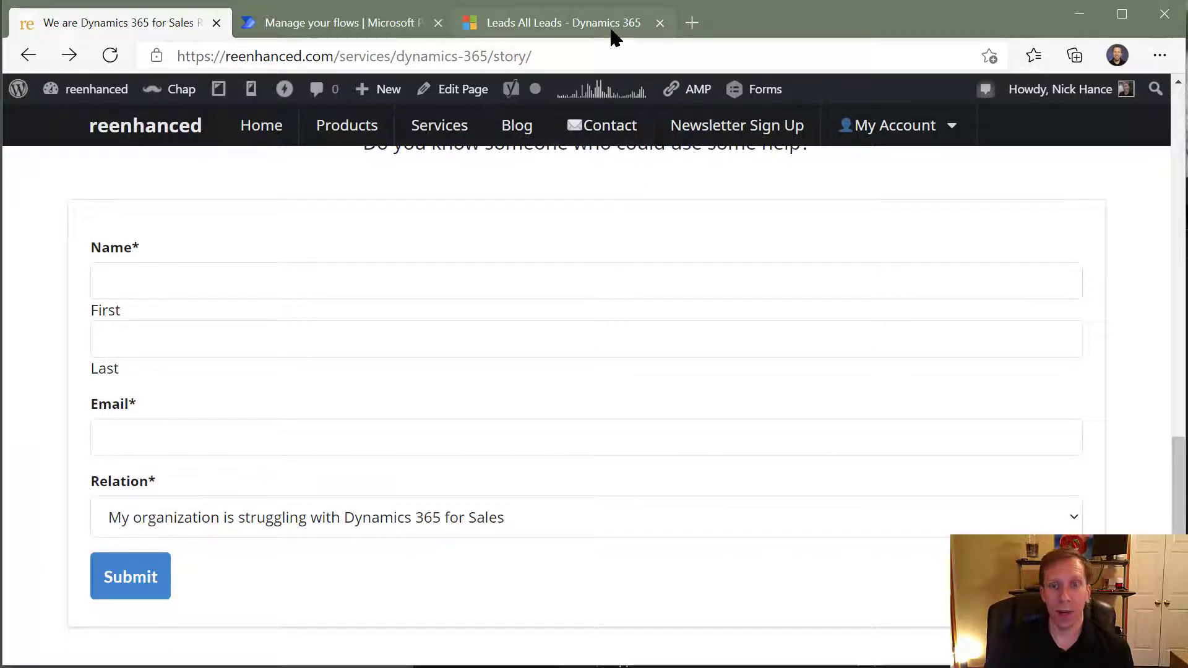
- Switch to Power Automate and start a blank automated cloud flow named "Gravity Forms flow"
left_click(322, 26)
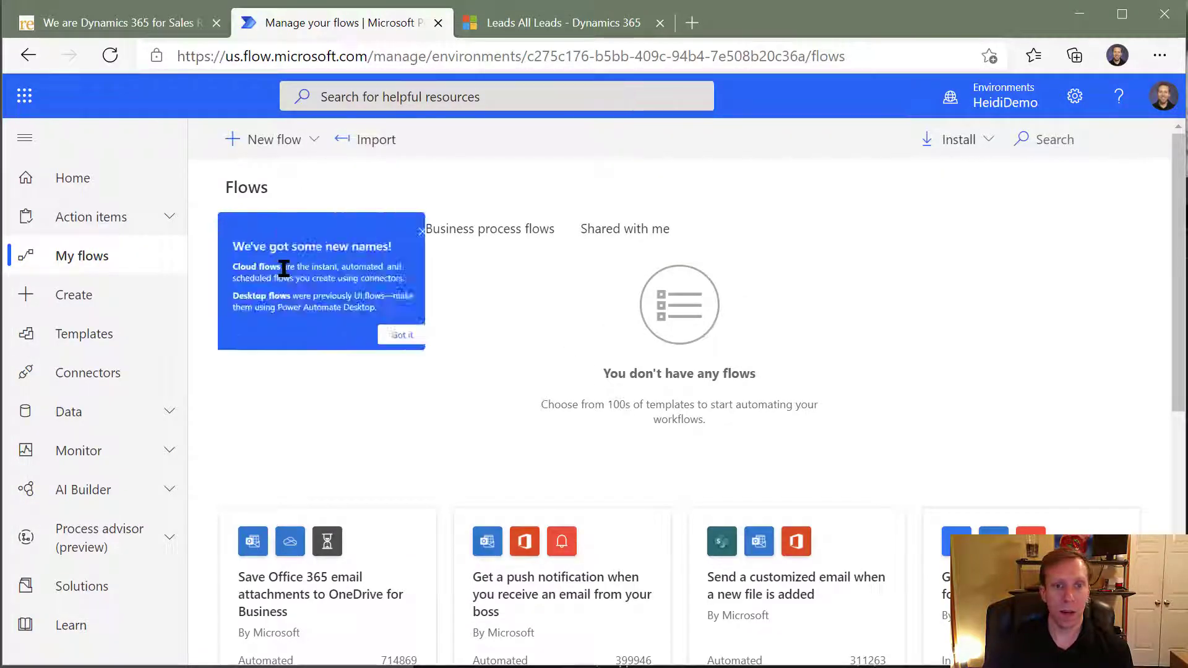
left_click(528, 241)
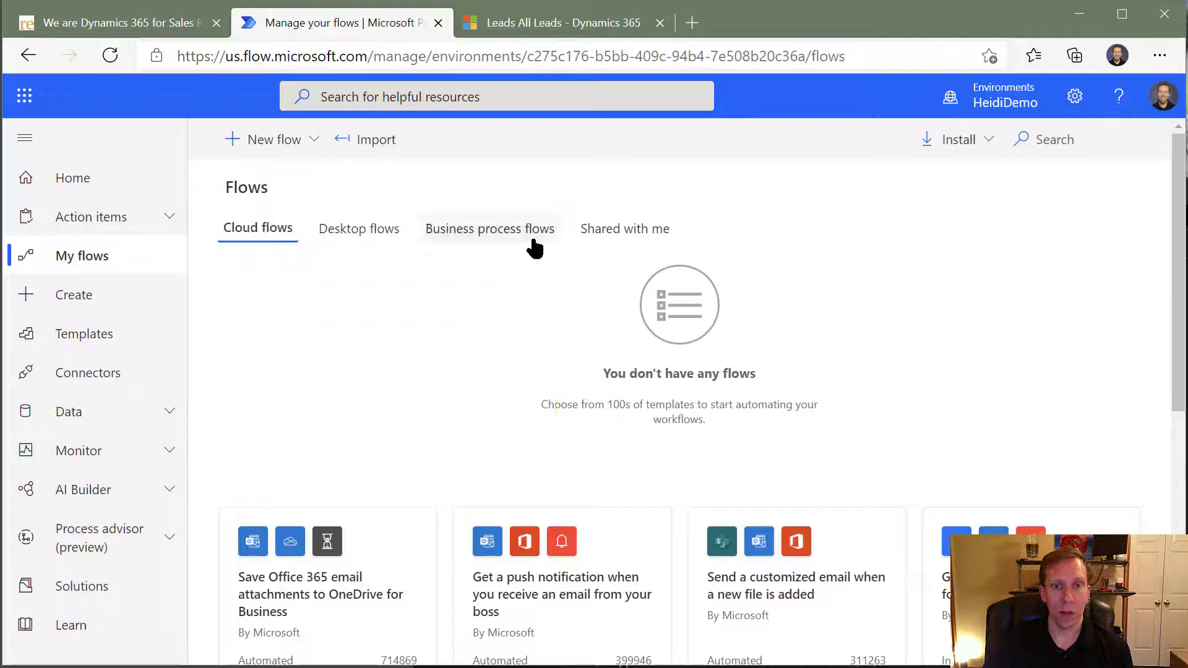
left_click(289, 151)
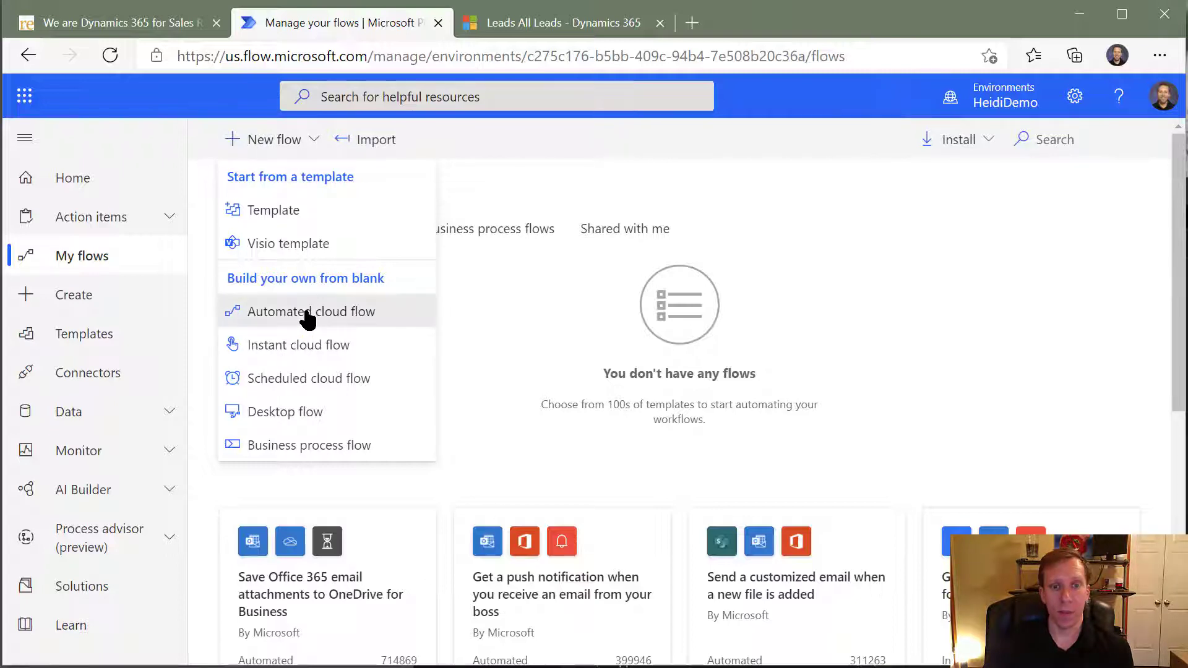
left_click(306, 314)
left_click(732, 204)
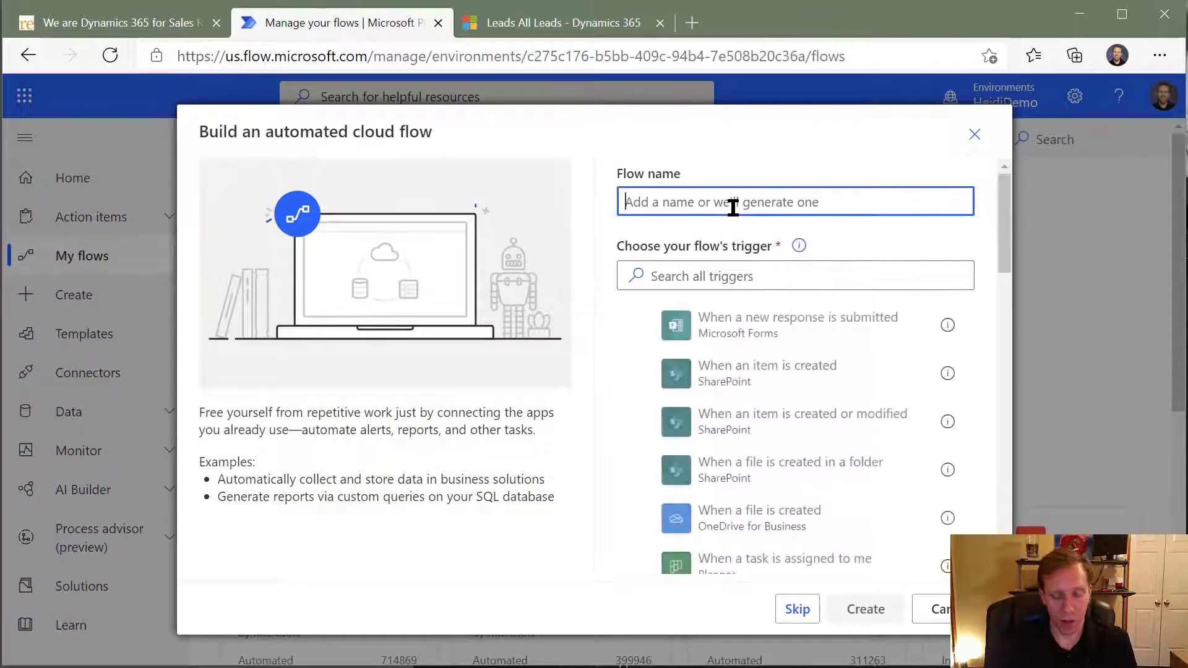
type("GR")
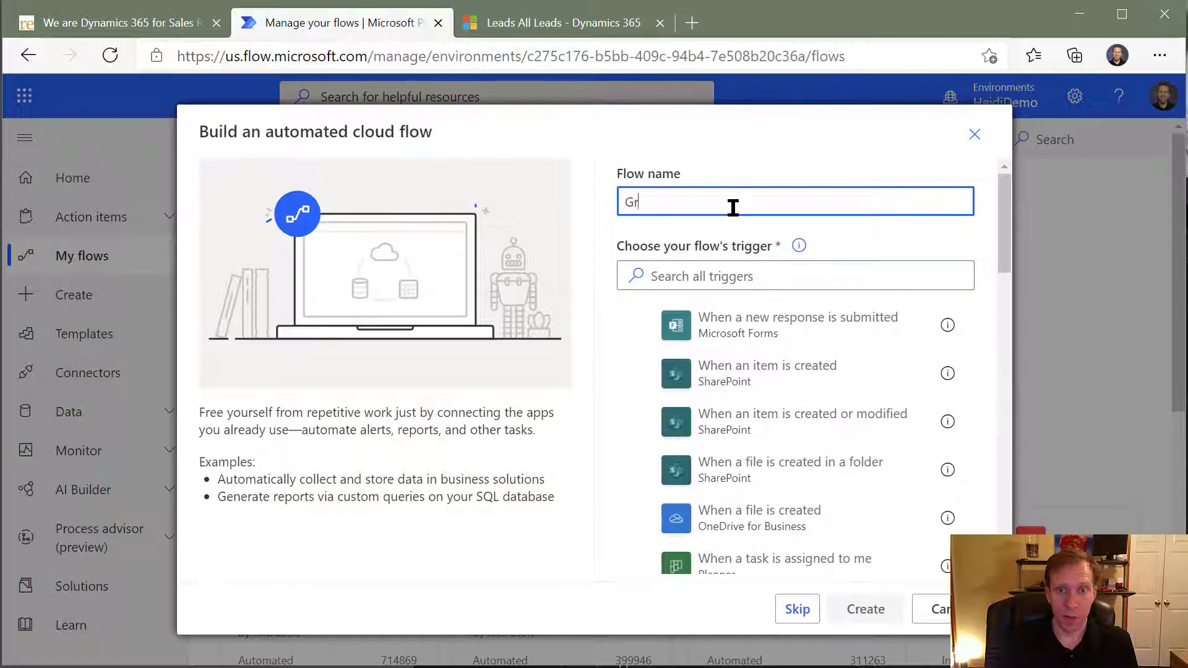
type("abvi")
key("BackSpace")
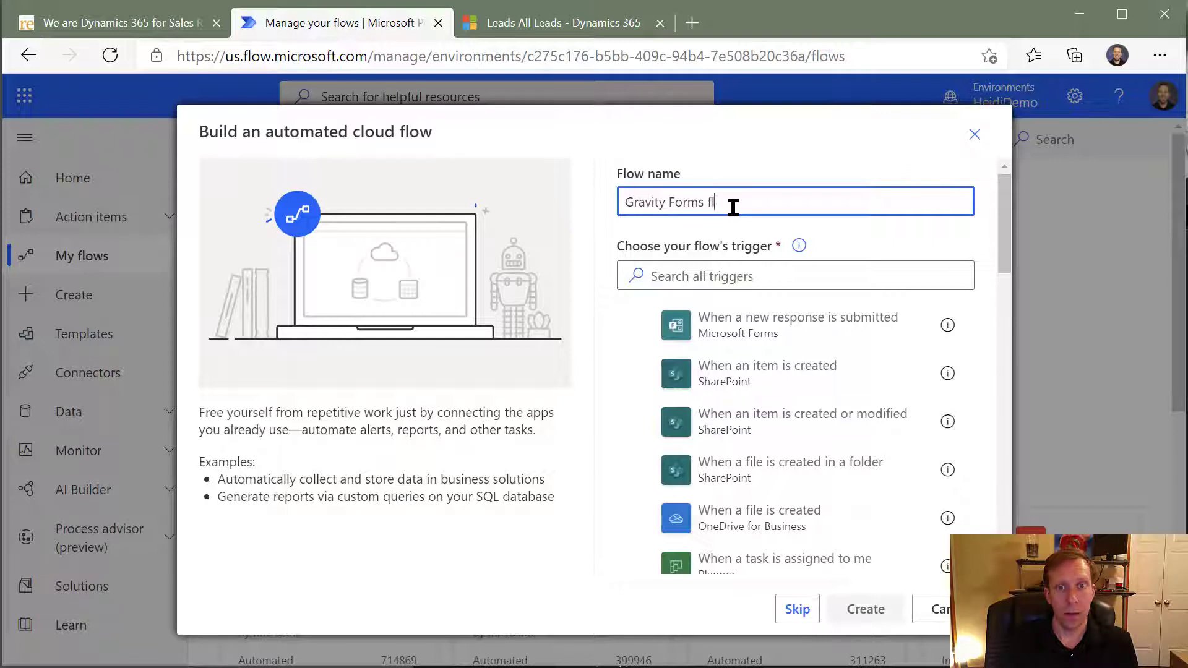
- Search for "gravity", choose the "When a form is submitted" trigger of Gravity Forms by reenhanced, and create the flow
left_click(763, 275)
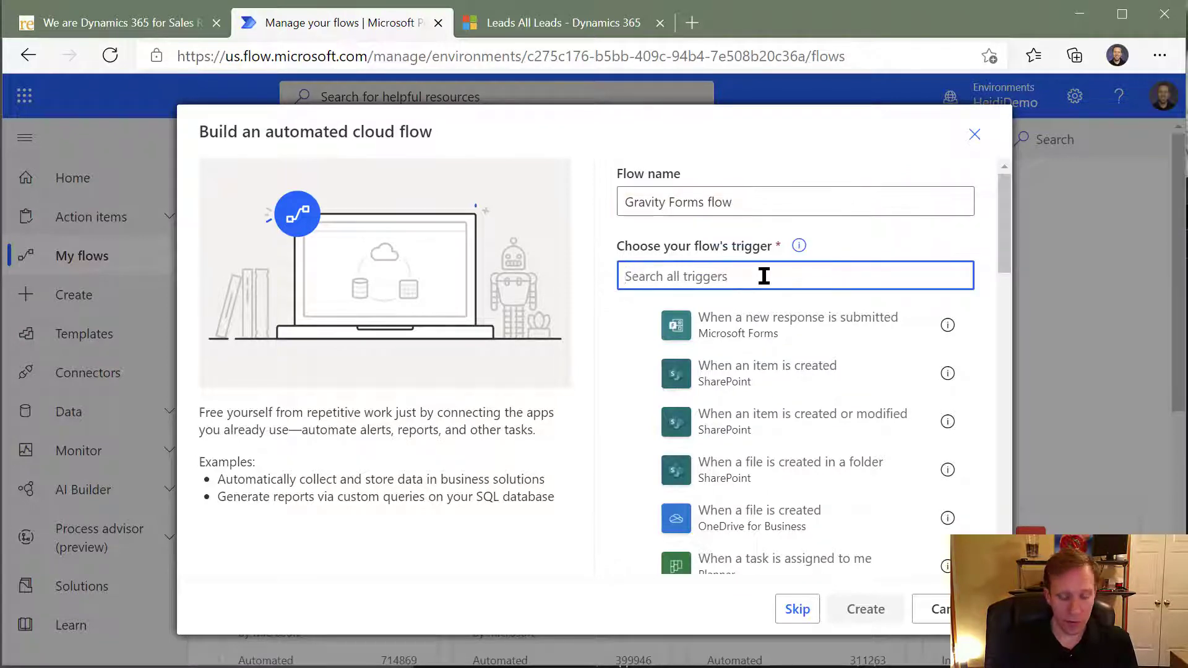
type("gravity")
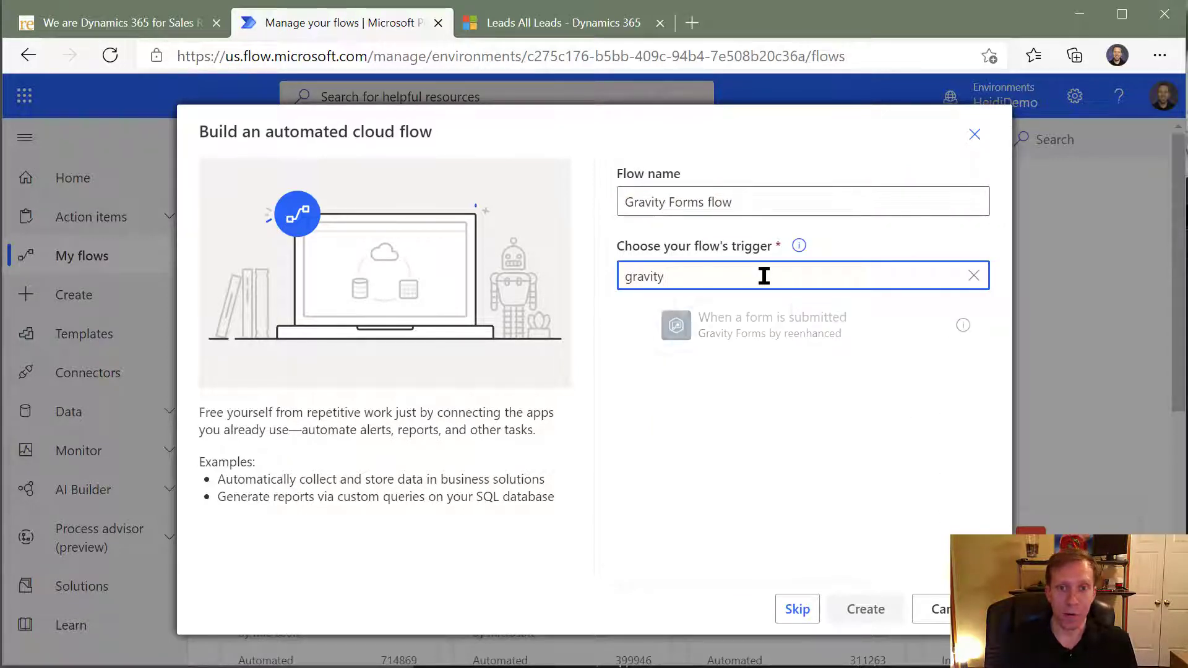
left_click(738, 331)
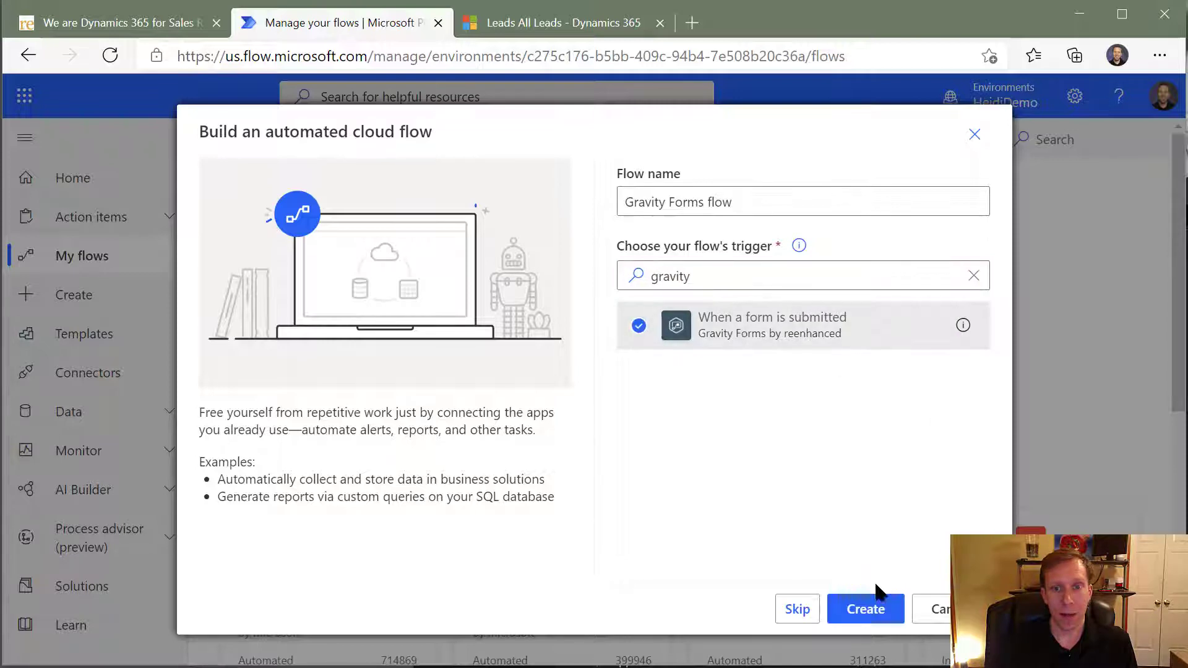
left_click(869, 609)
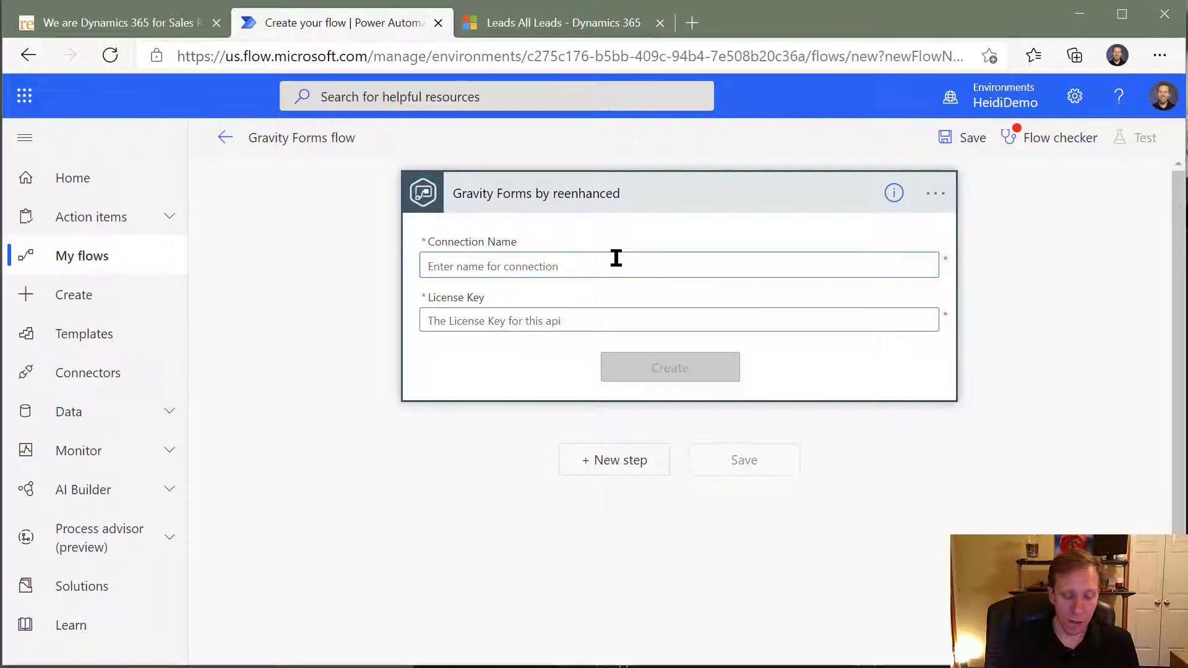
- Create the Gravity Forms connection named "Demo" with the license key, without saving the key as a browser password
type("Demo")
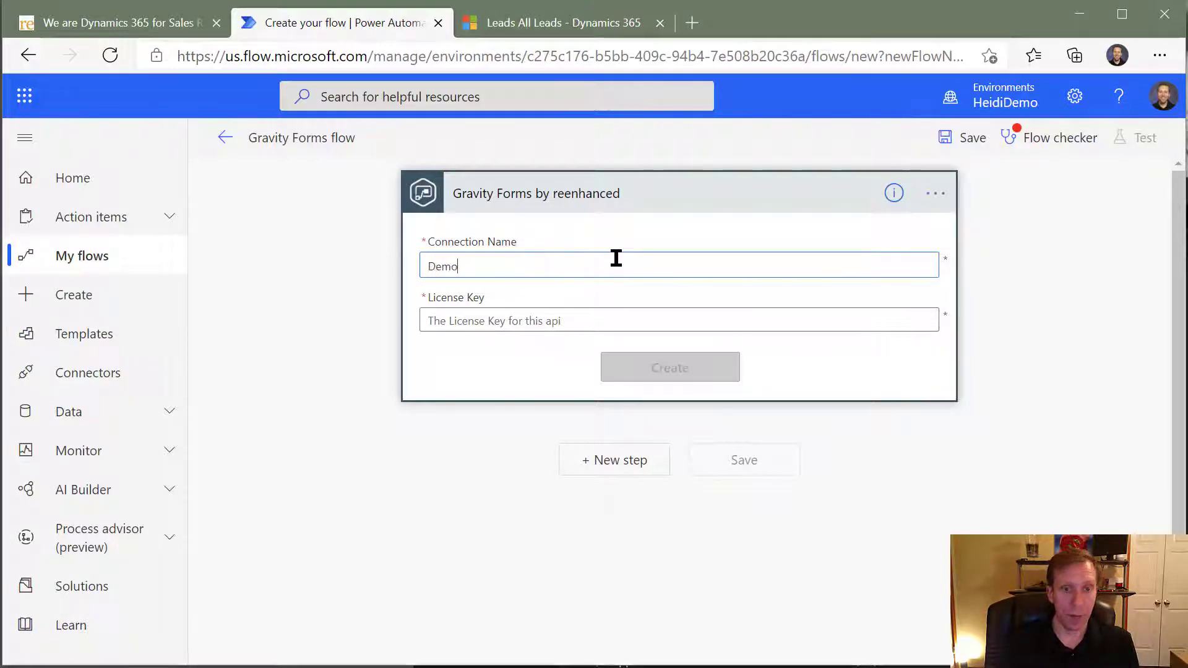
key("Tab")
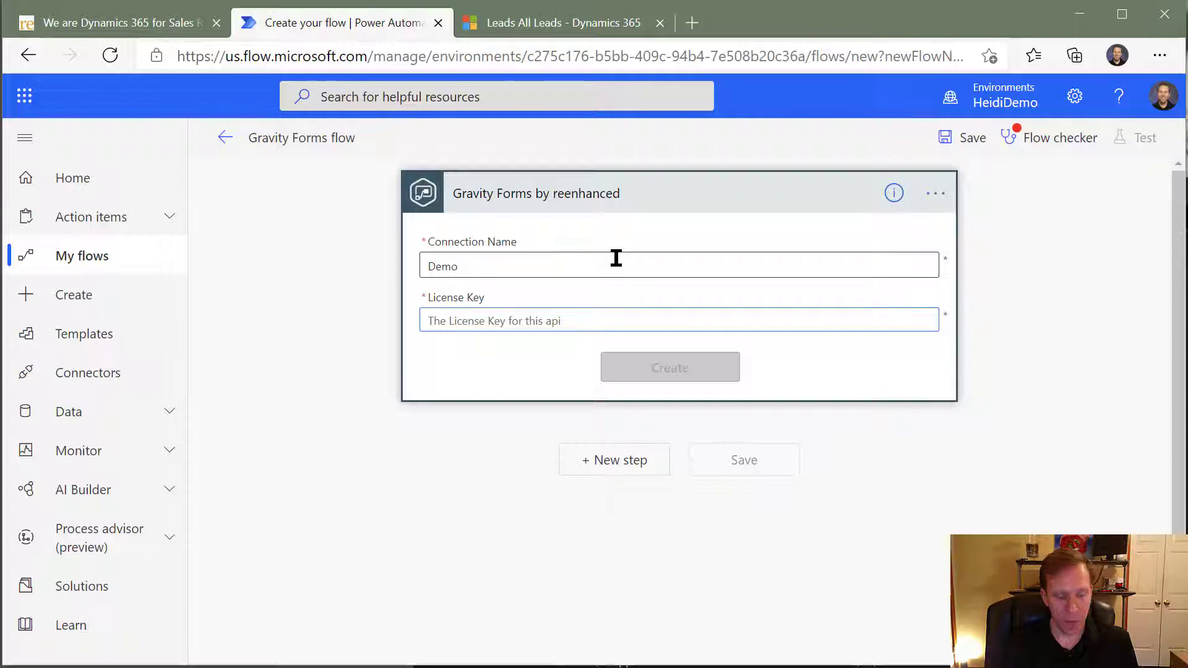
key("ctrl+v")
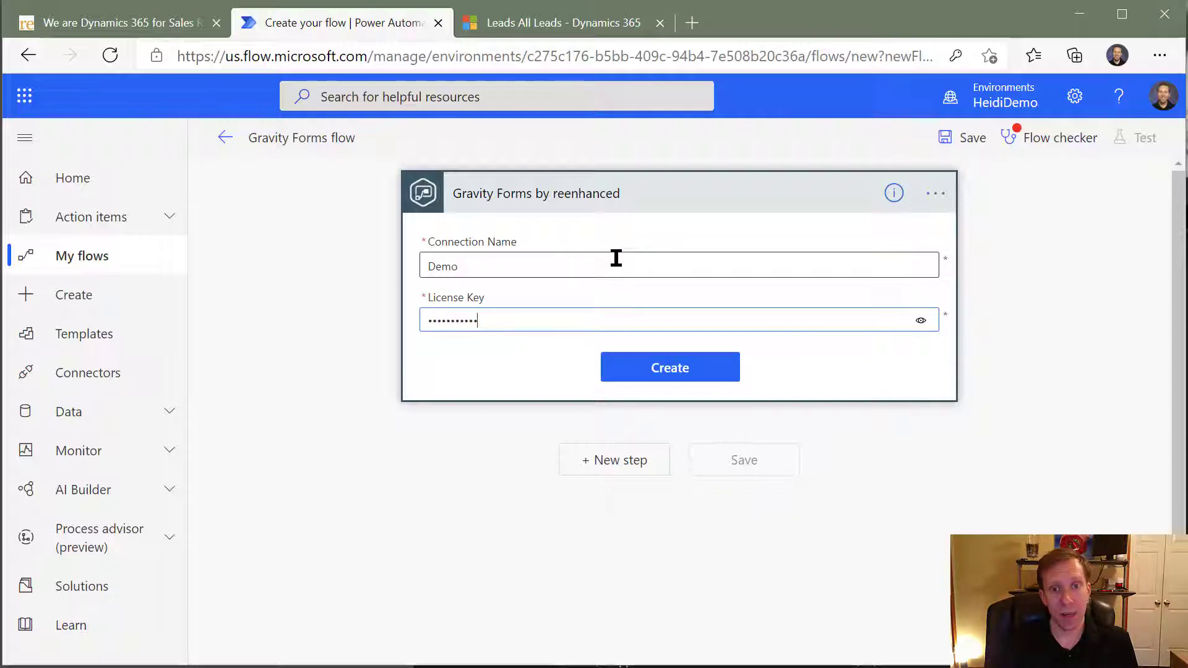
left_click(676, 370)
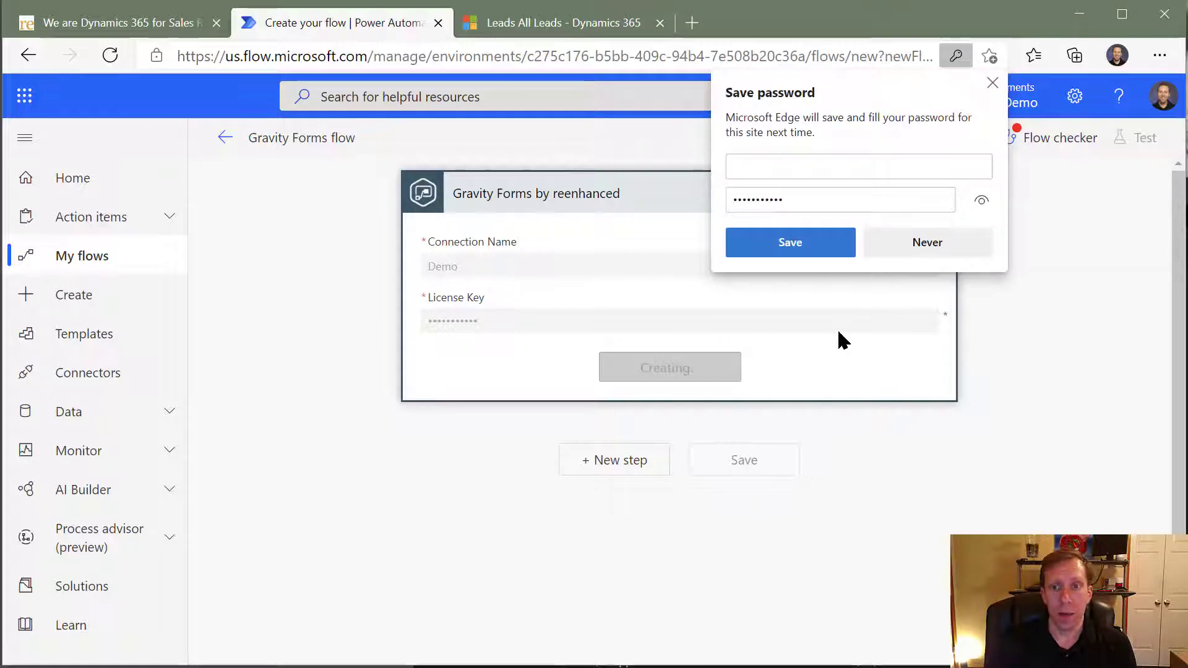
left_click(992, 82)
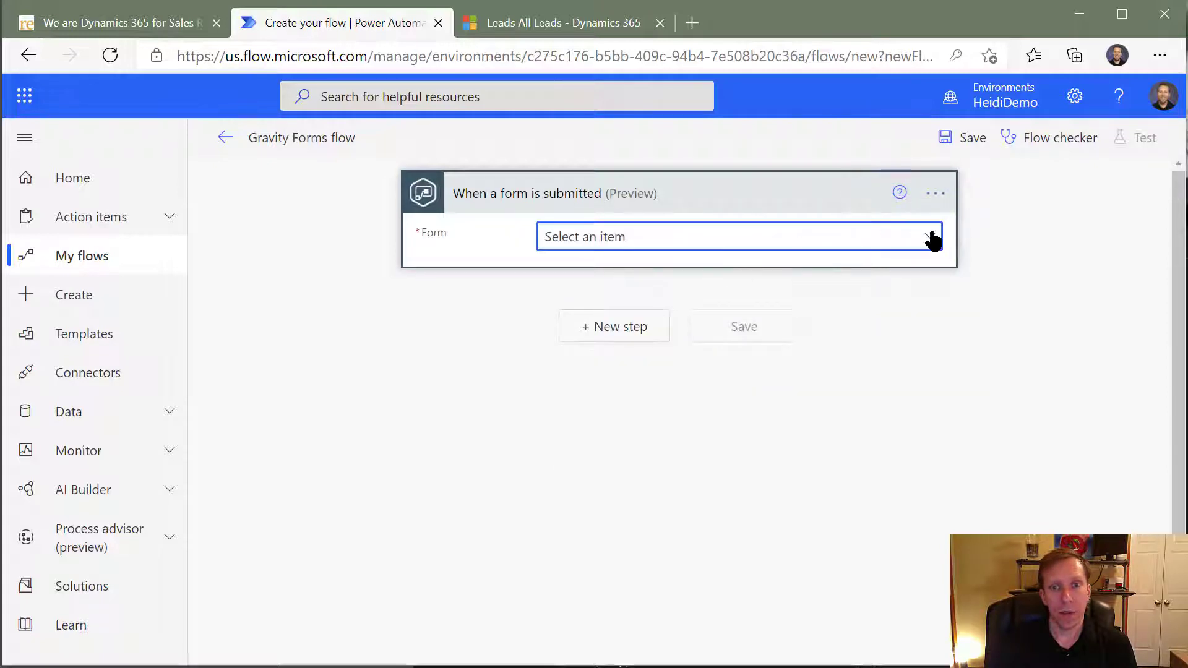
- Set the trigger's form to "Dynamics 365 Rescue form" from reenhanced.com
left_click(928, 236)
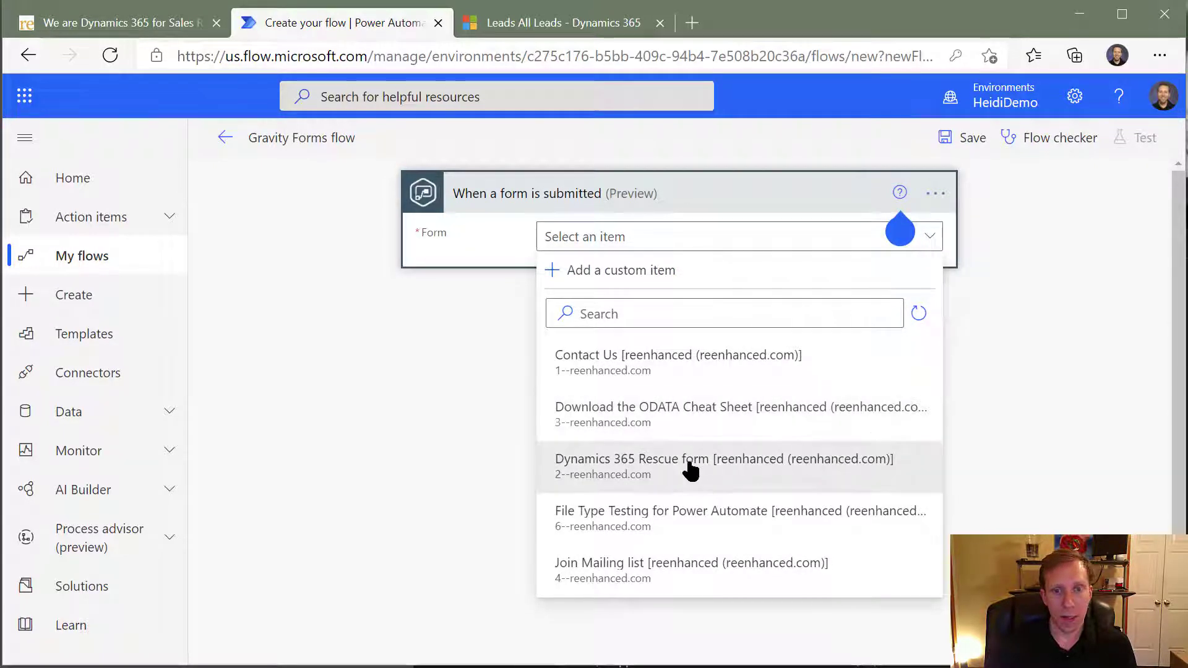
left_click(693, 474)
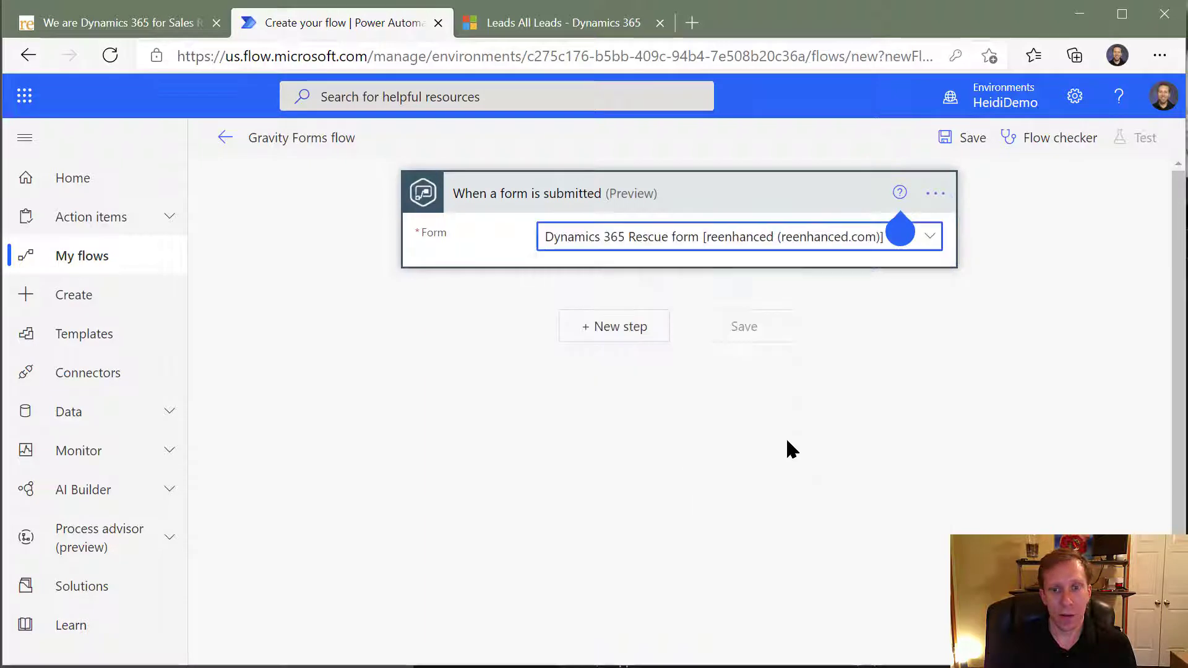
- Open a blank new lead in Dynamics 365 for reference, and add the Common Data Service (current environment) action "Create a new record" to the flow
left_click(632, 326)
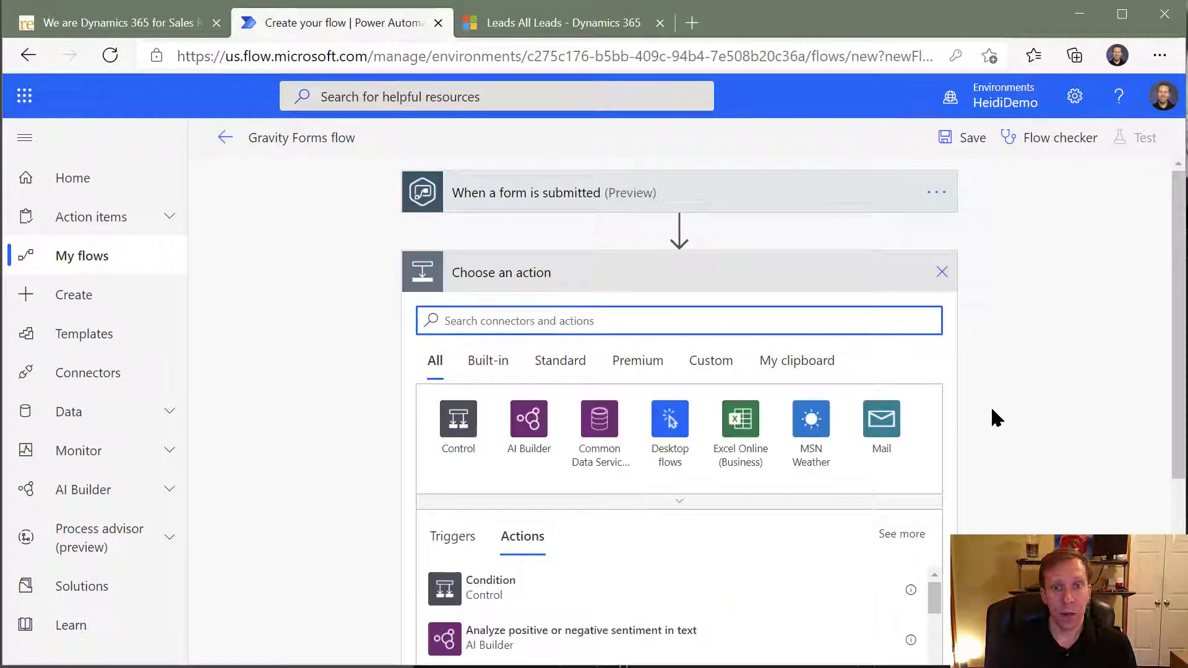
left_click(573, 25)
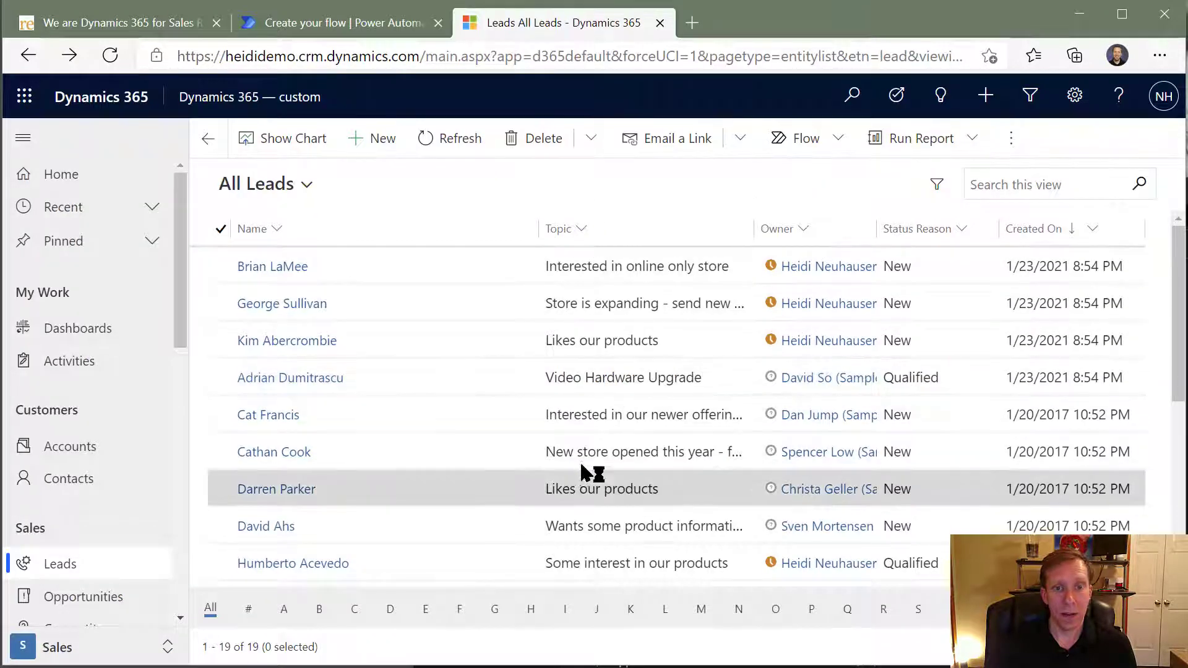
left_click(363, 147)
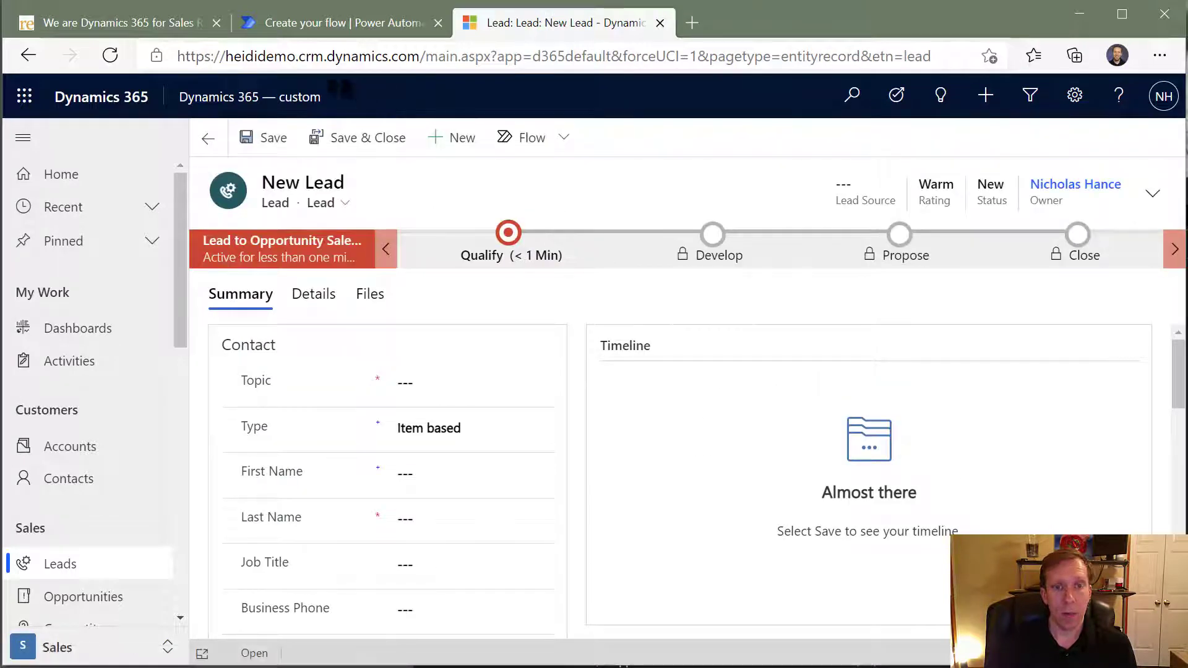
left_click(345, 26)
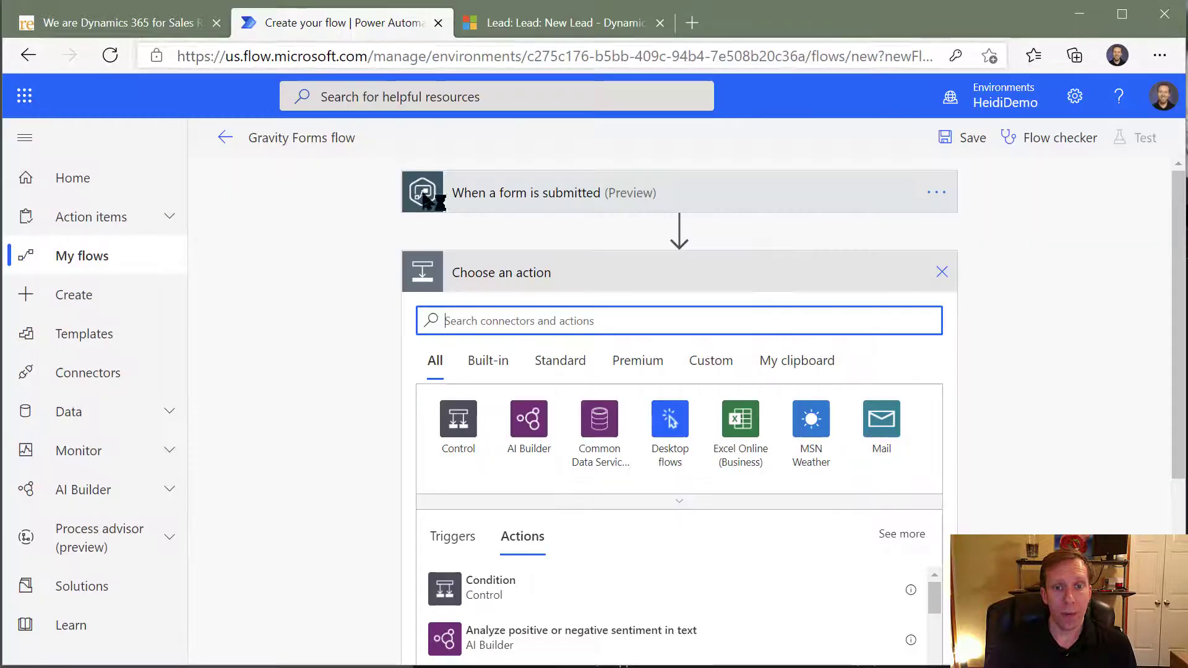
left_click(598, 426)
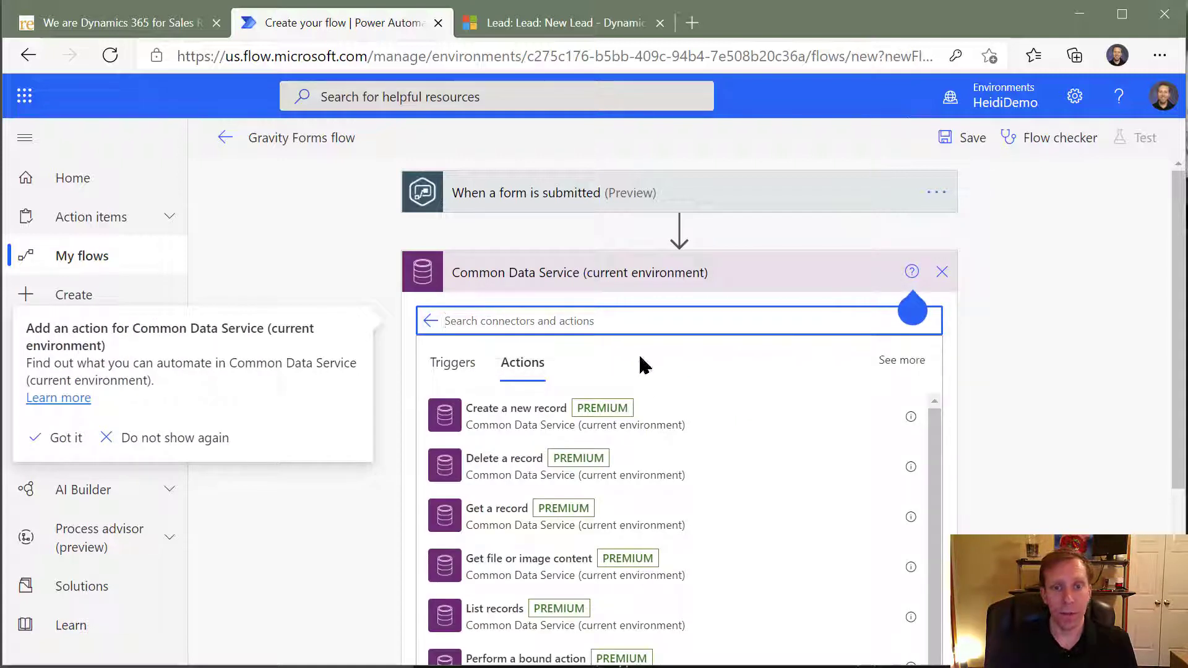
left_click(619, 426)
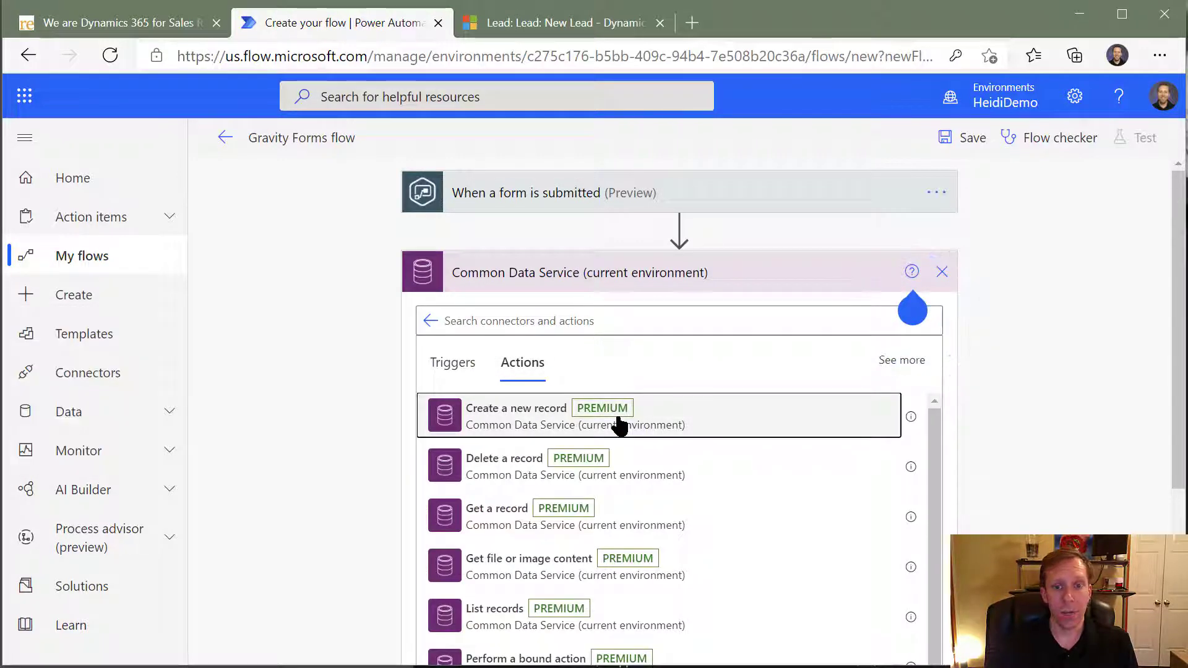
left_click(617, 425)
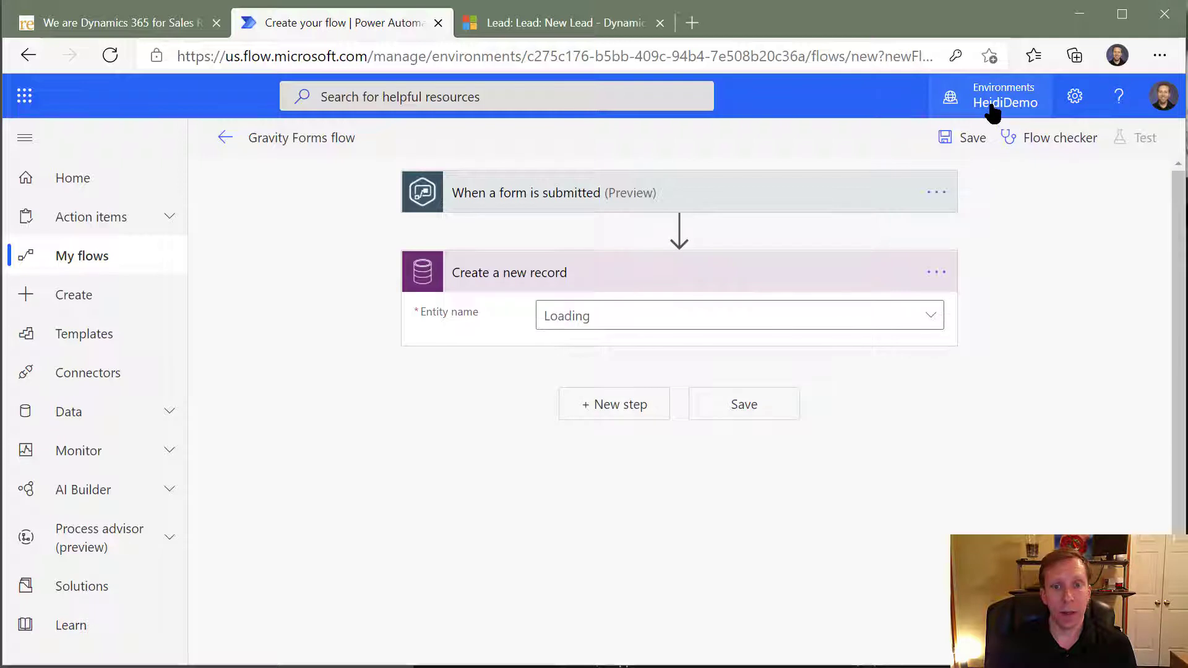
- Search the entities for "lead" and set the new record's entity name to Leads
left_click(780, 317)
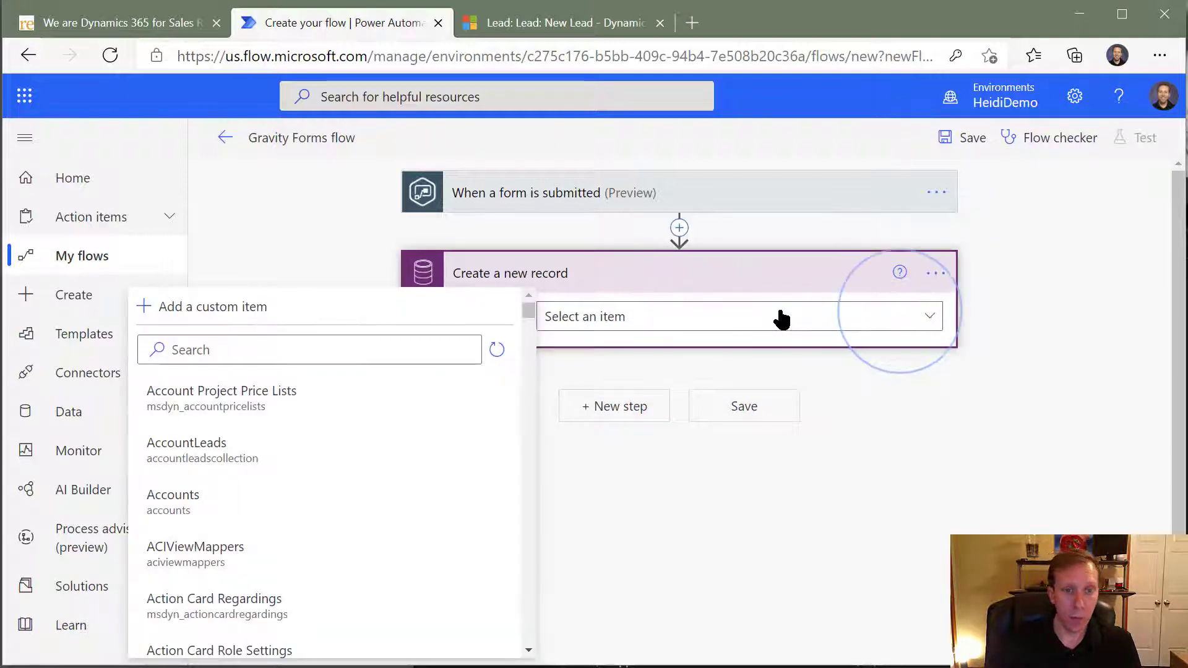
left_click(370, 351)
type("lead")
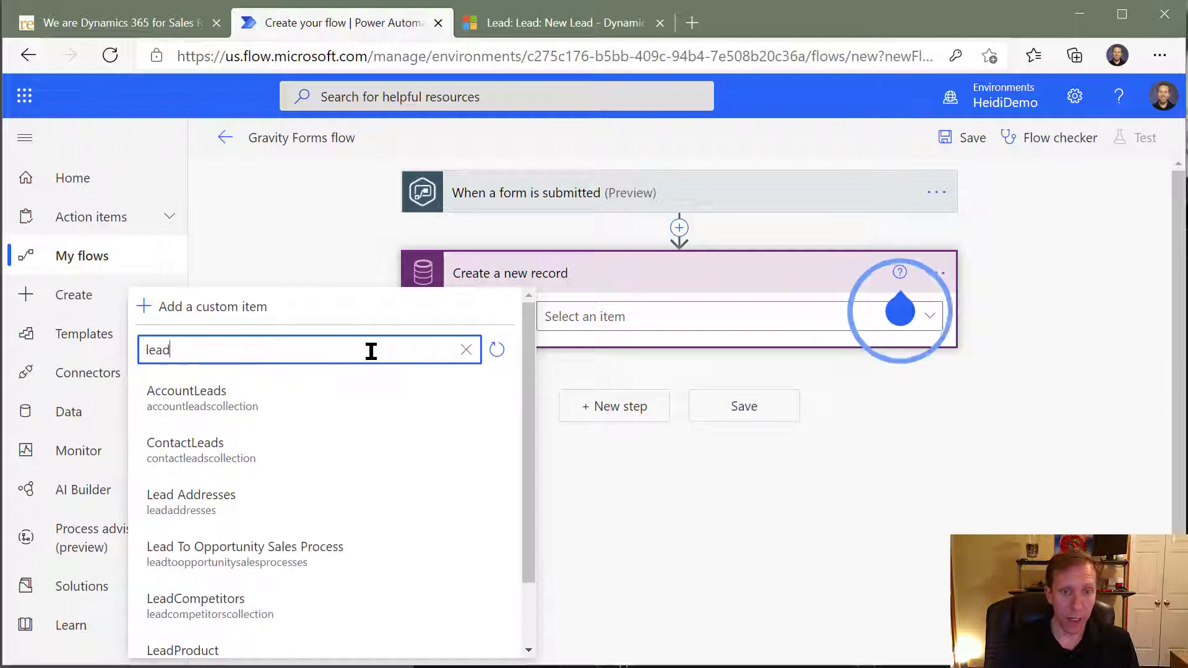
scroll(371, 446, "down", 2)
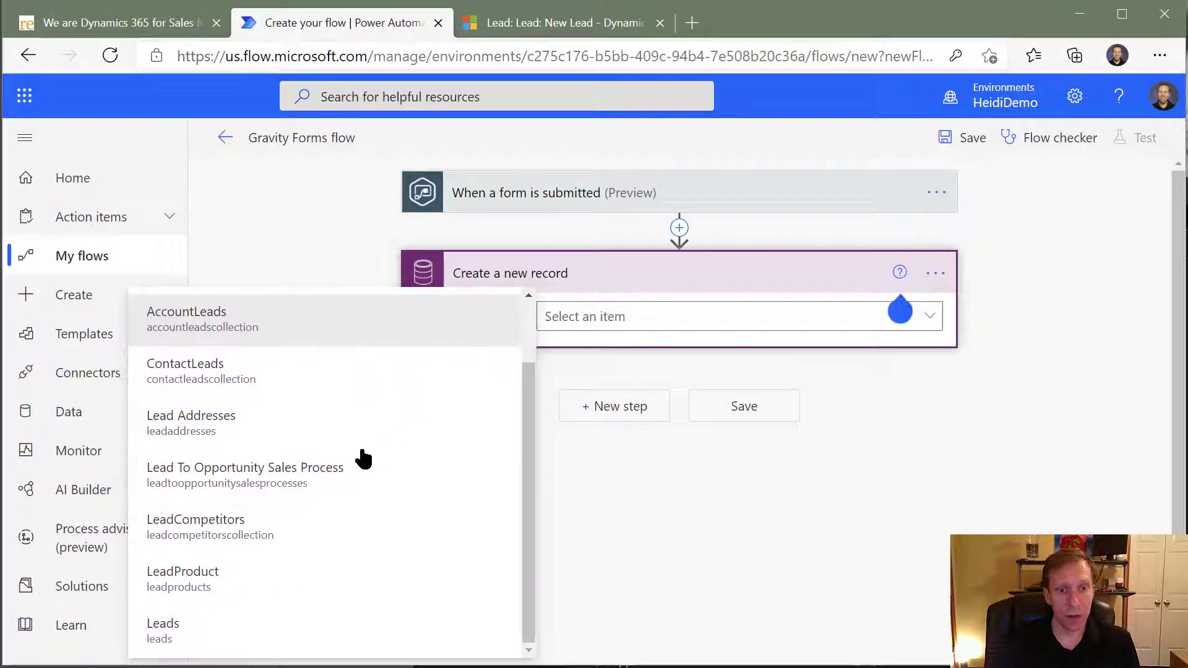
left_click(193, 643)
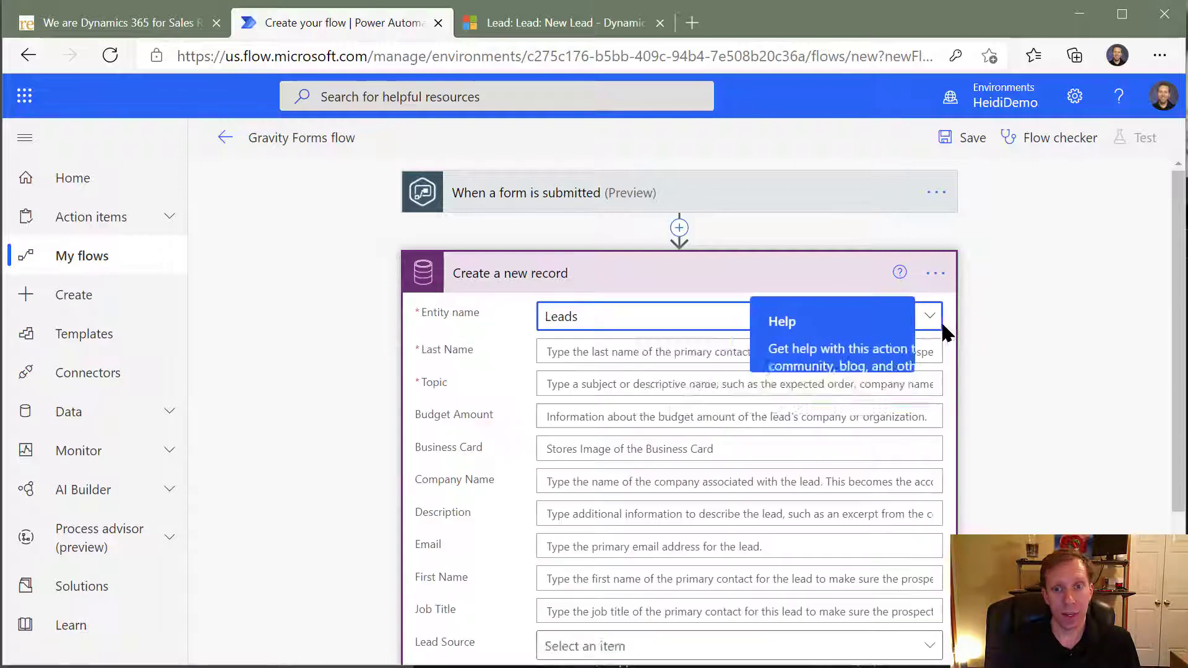
- Fill the new lead's Last Name with the form trigger's dynamic value Name (Last)
left_click(575, 352)
left_click(894, 317)
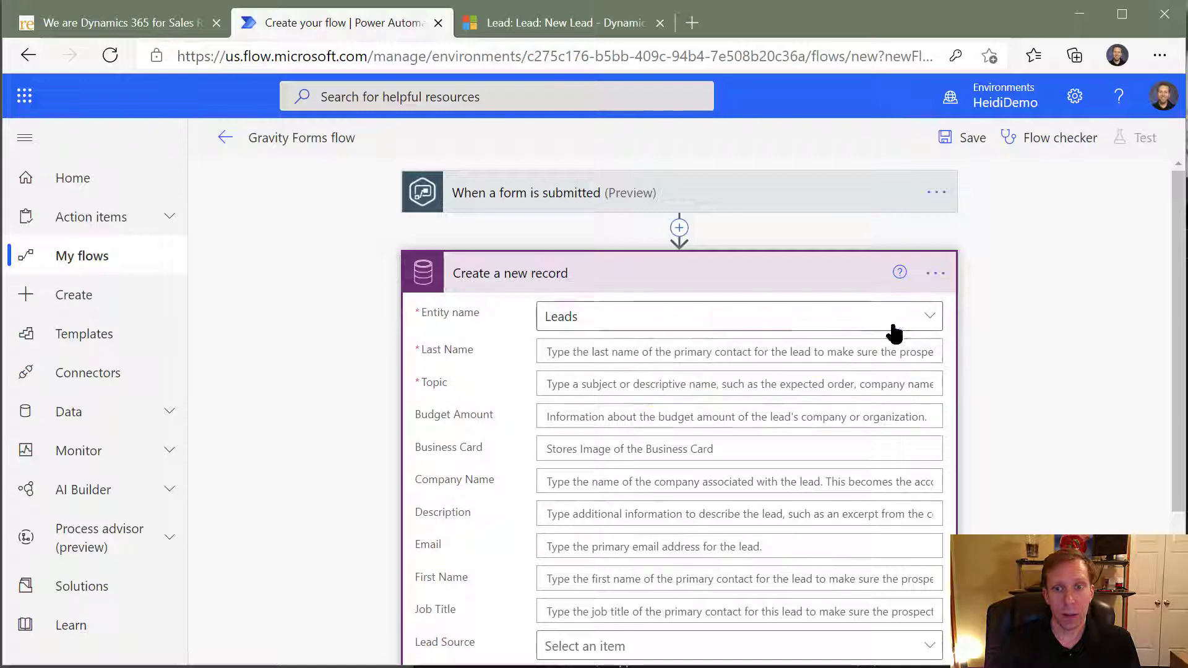
left_click(603, 353)
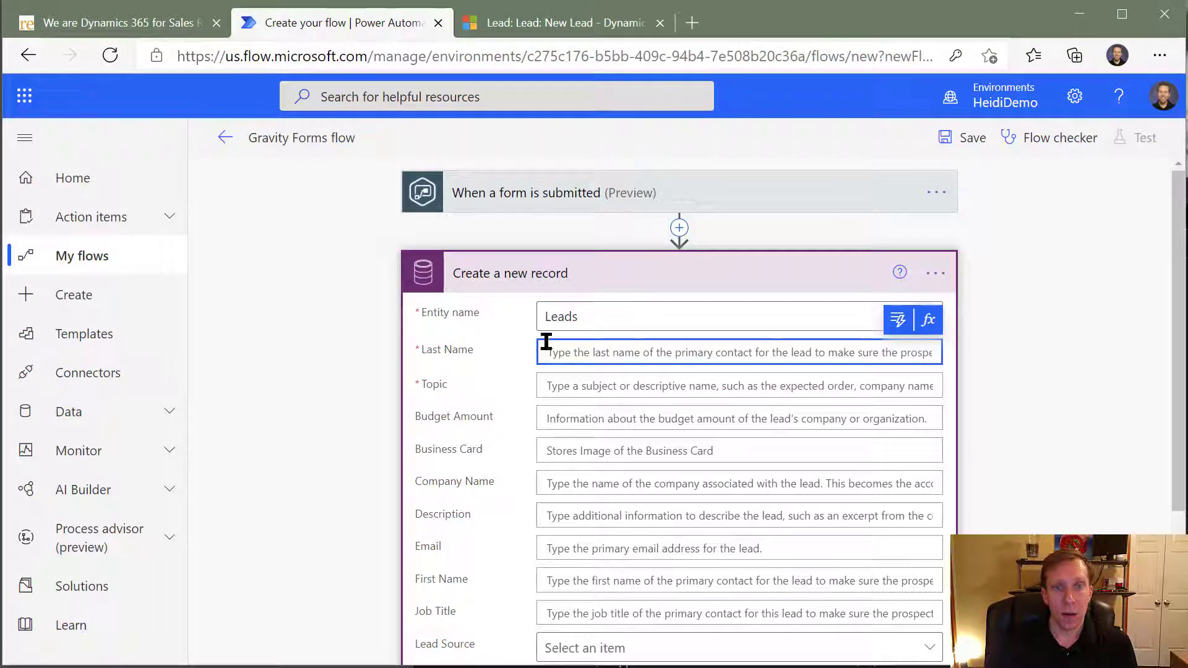
left_click(895, 323)
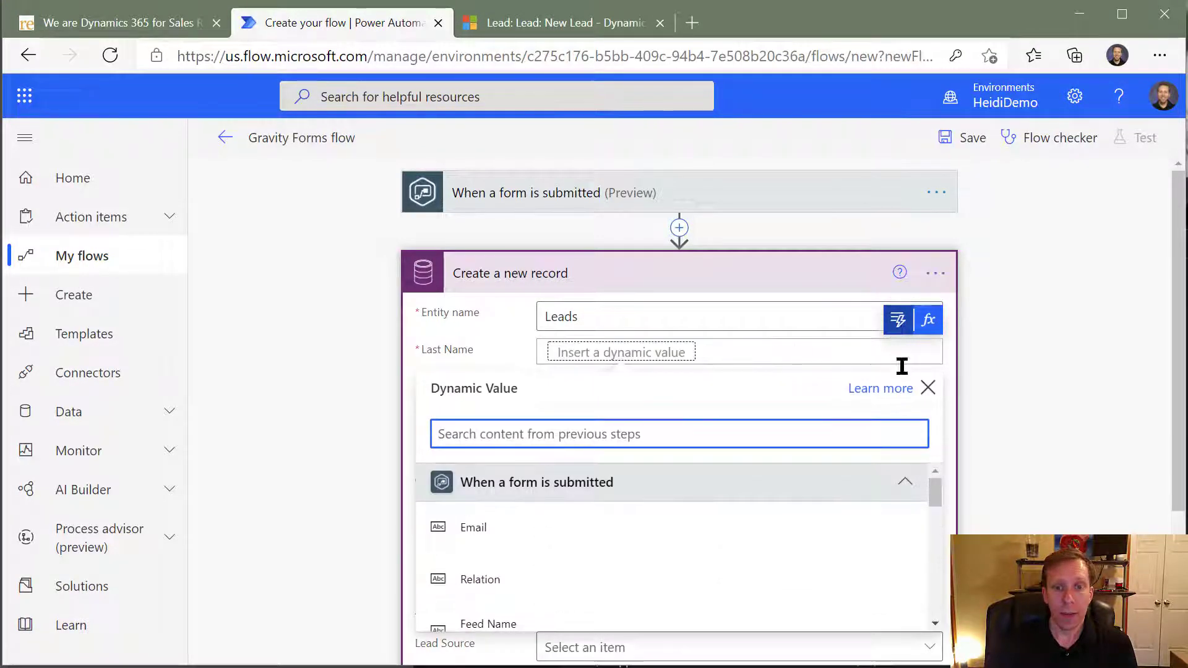
mouse_move(934, 488)
left_mouse_down()
mouse_move(922, 603)
mouse_move(937, 495)
left_mouse_up()
left_click(138, 27)
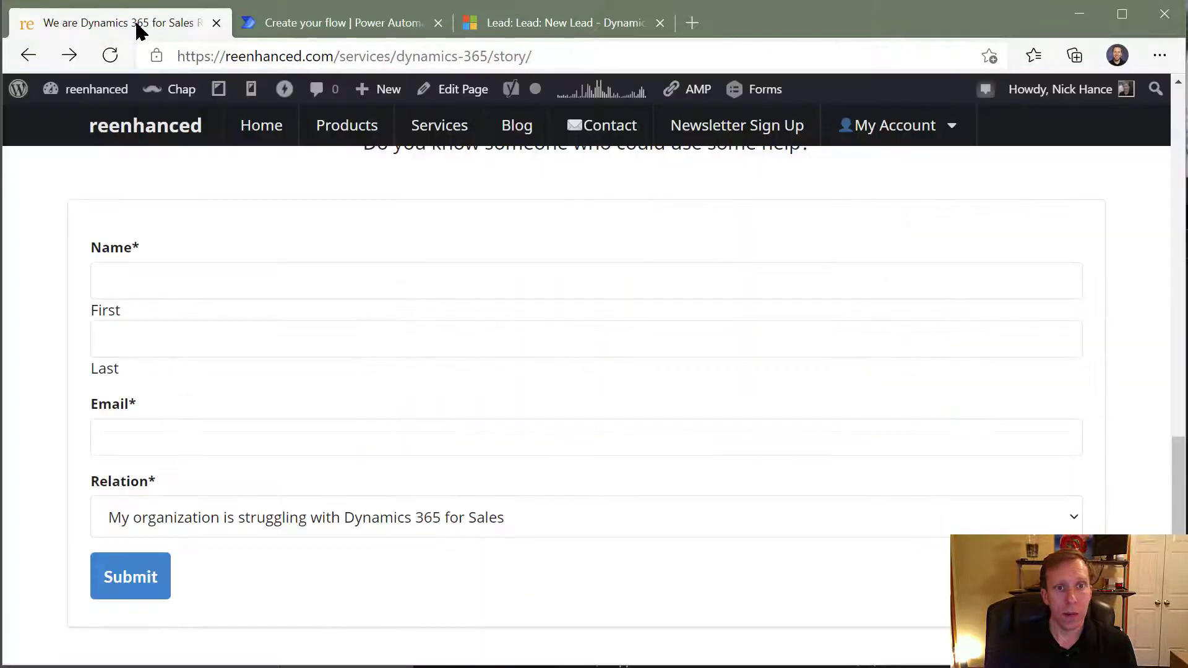
left_click(344, 24)
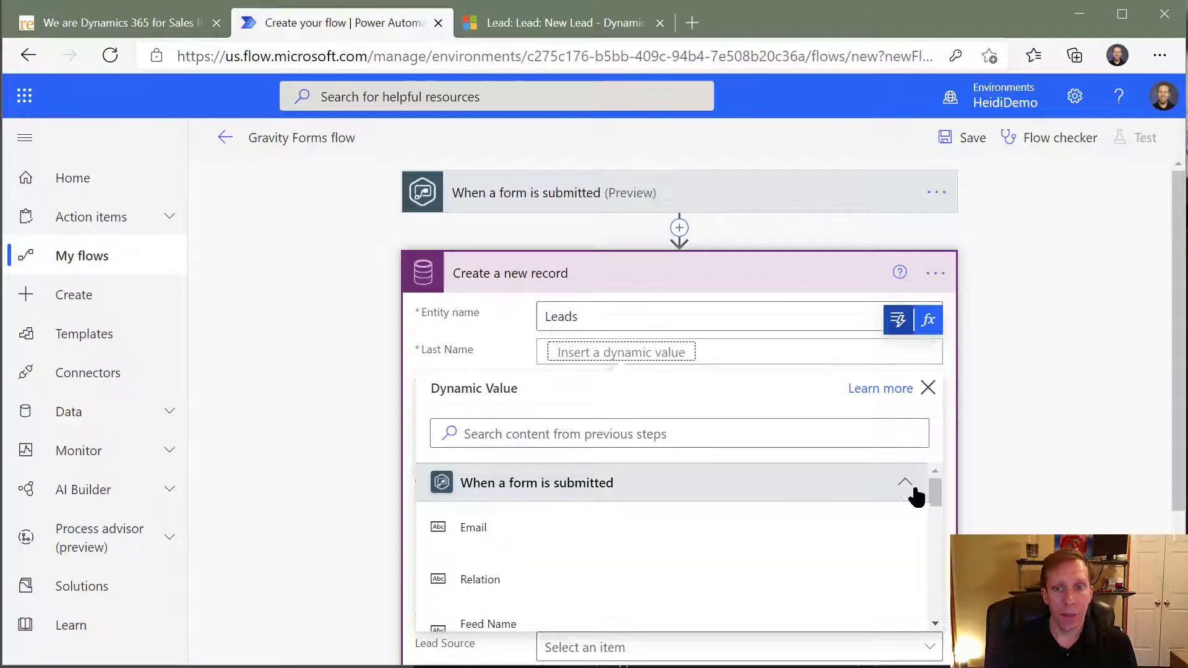
scroll(934, 495, "down", 1)
left_click_drag(938, 514, 941, 603)
left_click(611, 582)
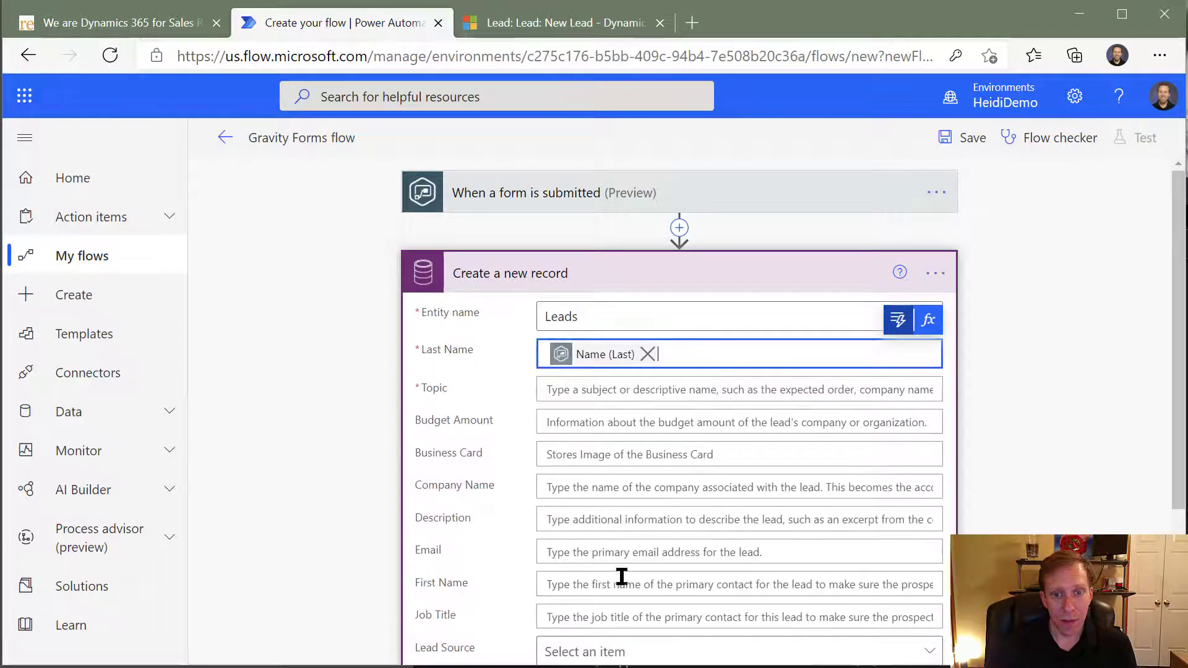
- Fill the lead's Topic with the form trigger's dynamic value Relation, checking the website form for reference
left_click(585, 388)
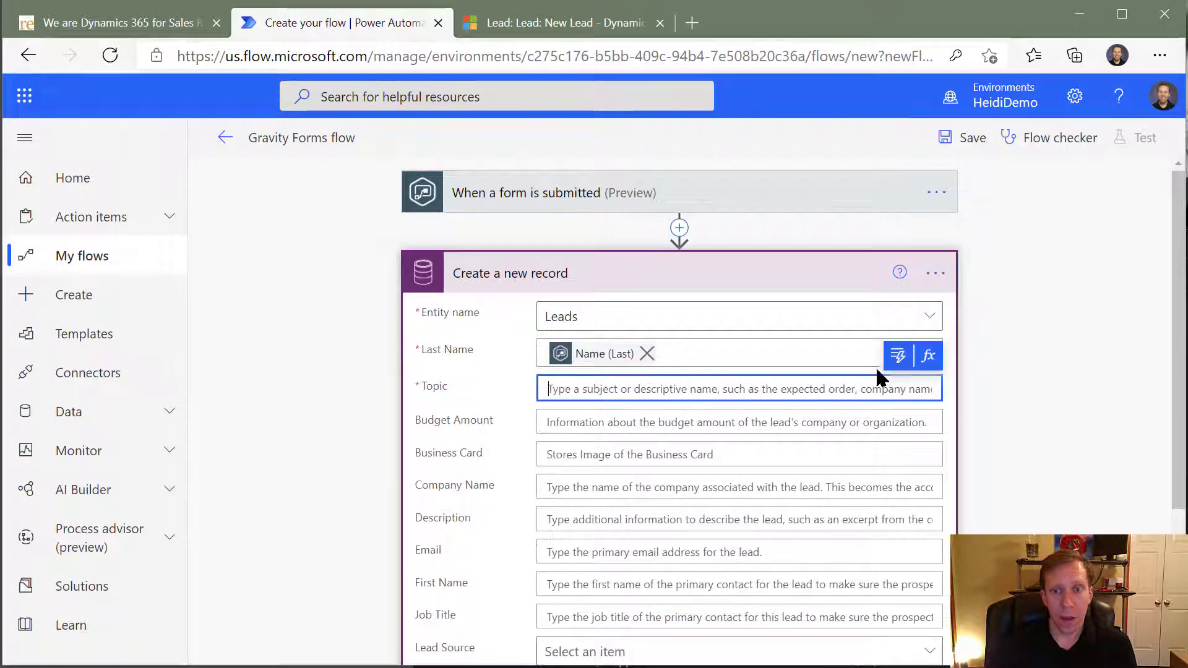
left_click(895, 357)
left_click(117, 22)
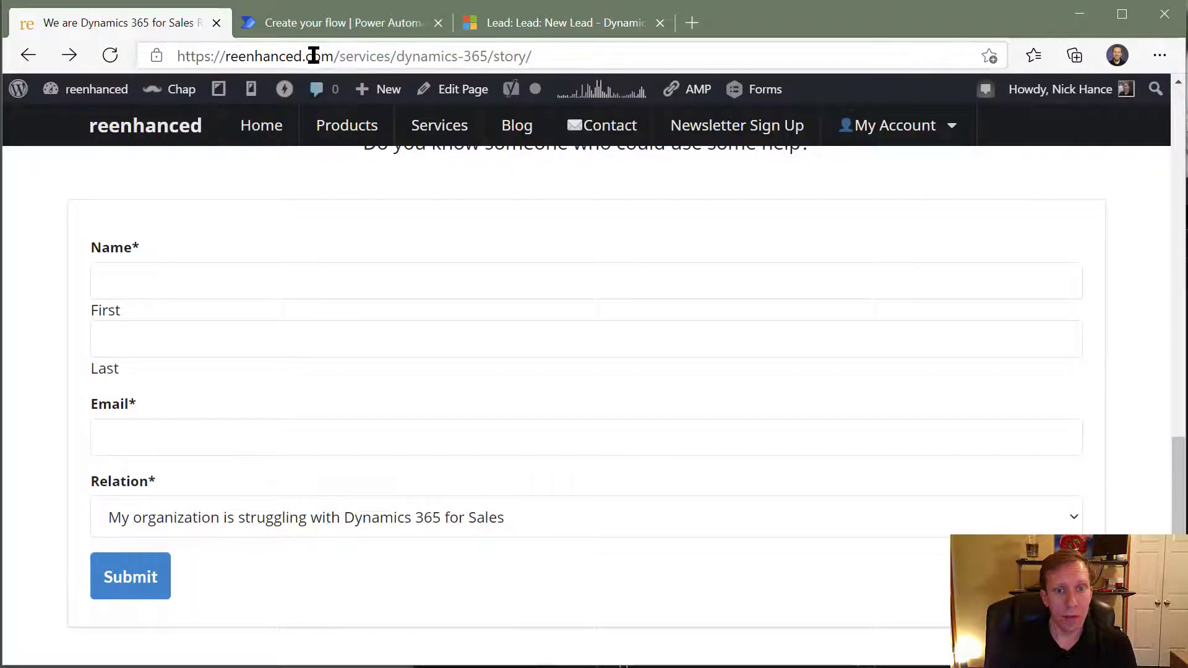
left_click(321, 29)
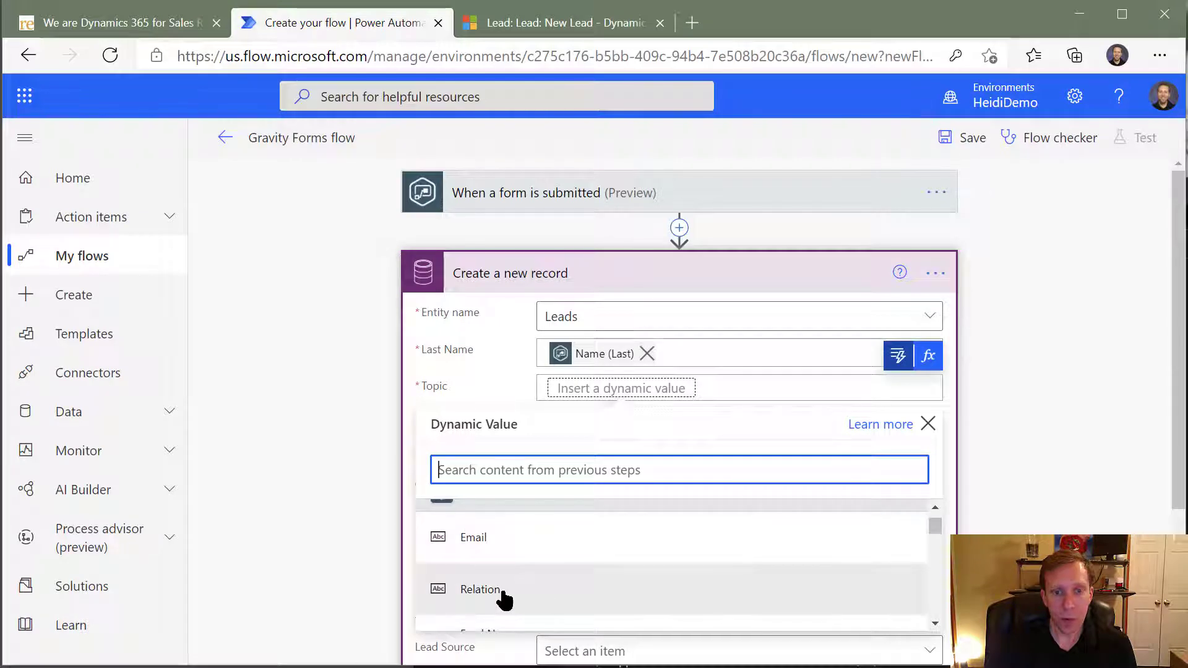
left_click(500, 592)
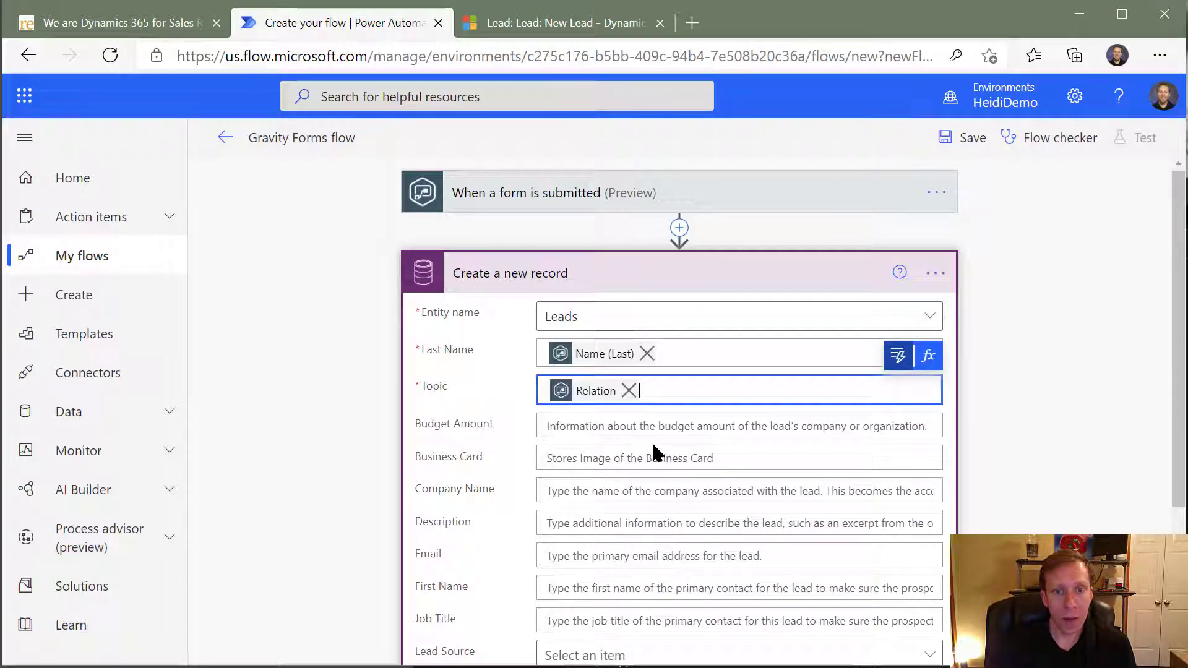
- Fill the lead's Email field with the form trigger's dynamic value Email
scroll(651, 439, "down", 2)
left_click(650, 456)
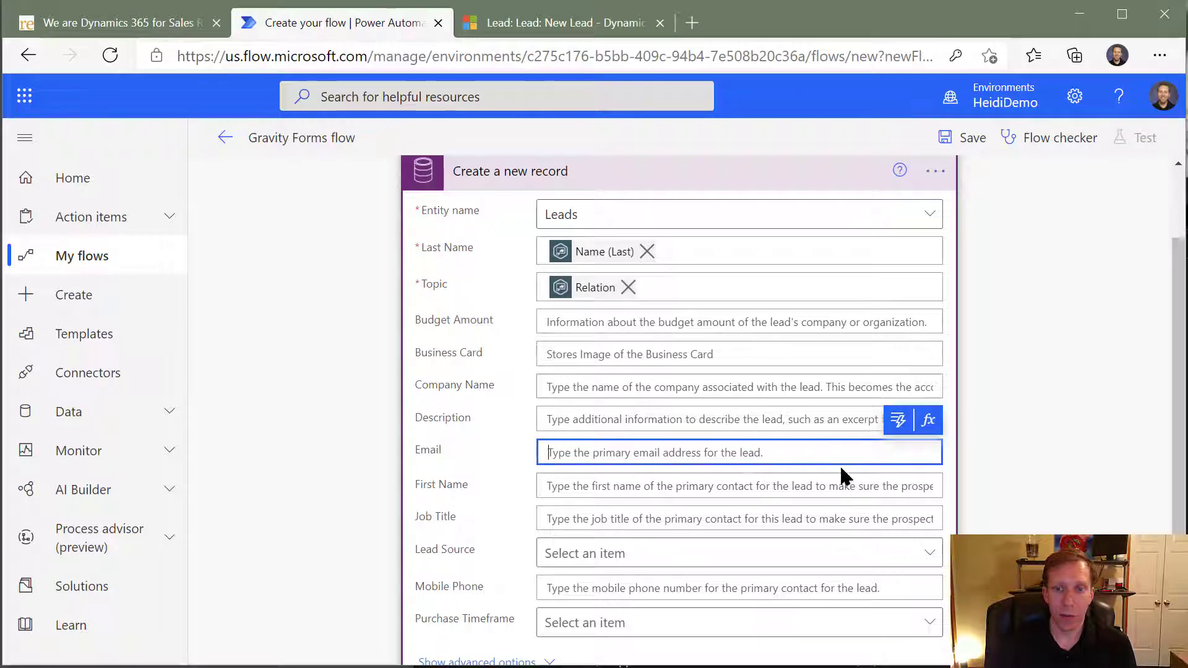
left_click(898, 421)
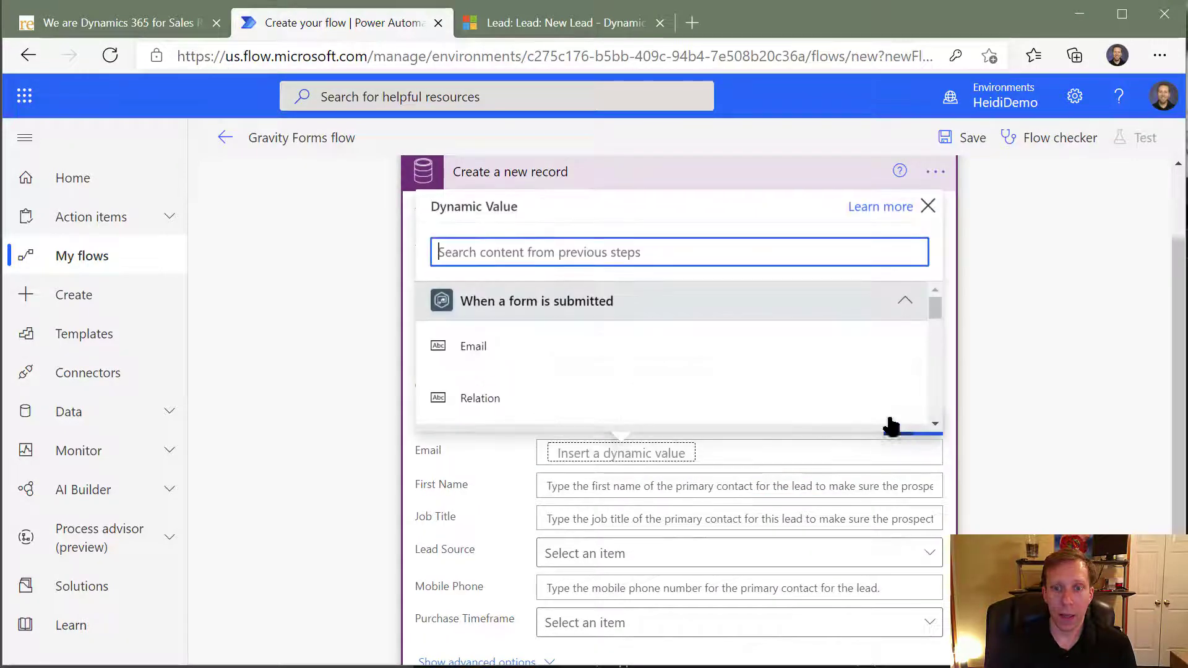
left_click(535, 342)
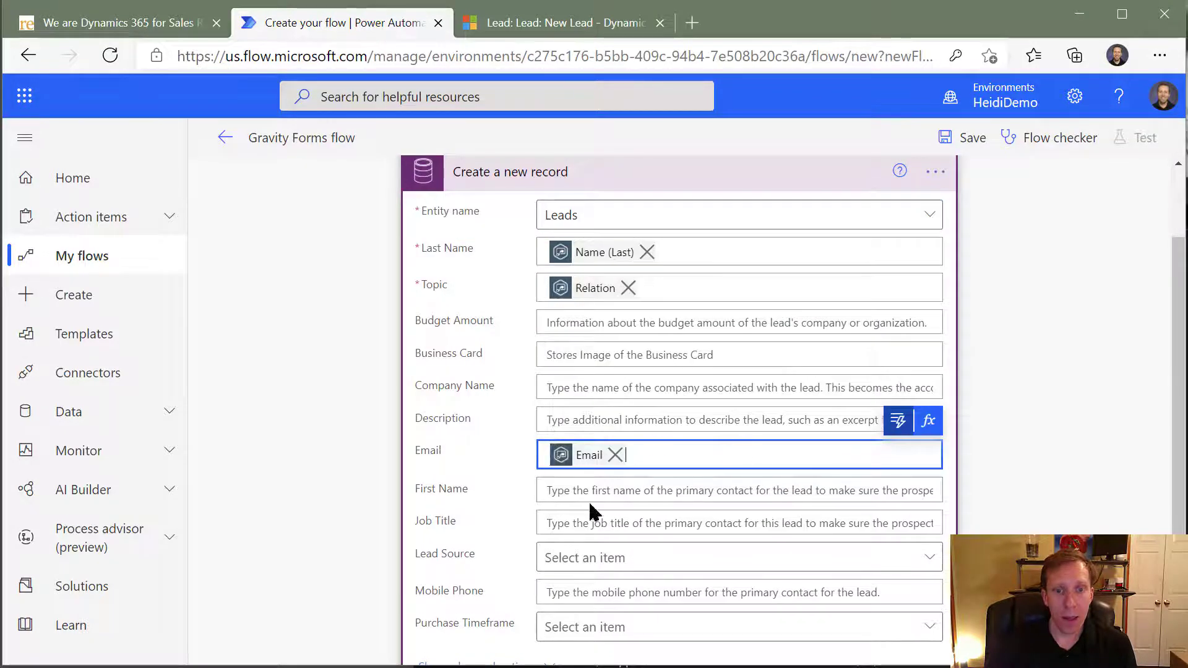
- Fill the lead's First Name with the form trigger's dynamic value Name (First)
left_click(612, 488)
left_click(896, 460)
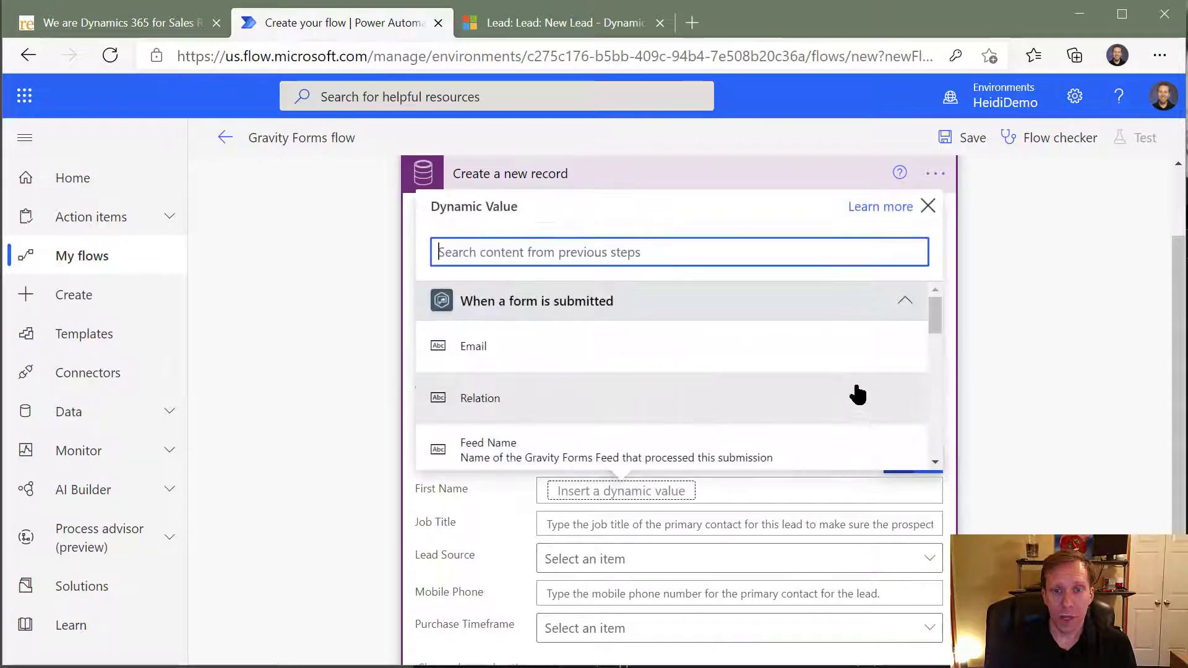
scroll(850, 389, "down", 5)
scroll(849, 386, "down", 5)
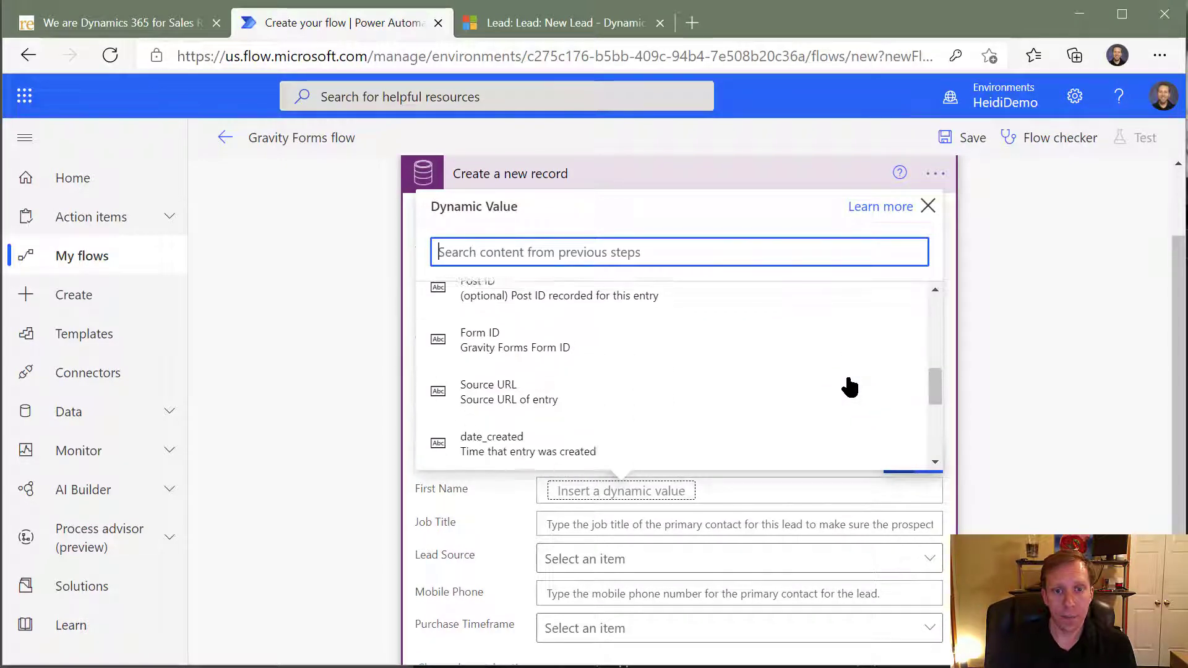
left_click(585, 365)
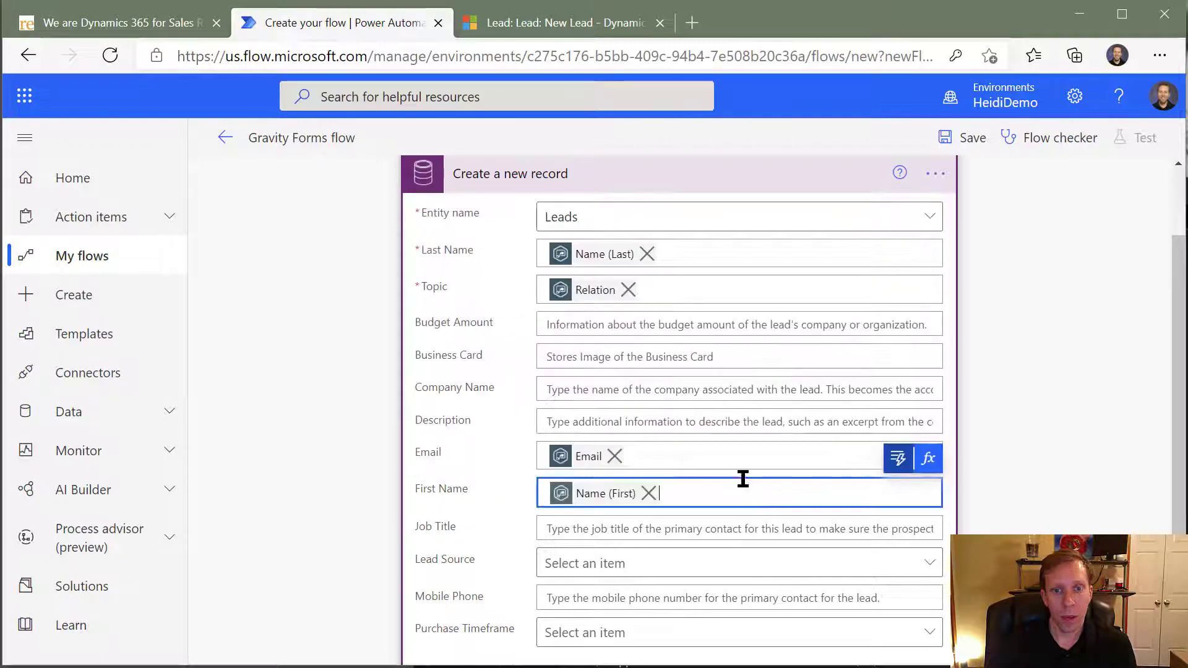
- Compare the website form with the lead fields and examine the form trigger's dynamic values available for the Description, without inserting one
scroll(848, 525, "down", 2)
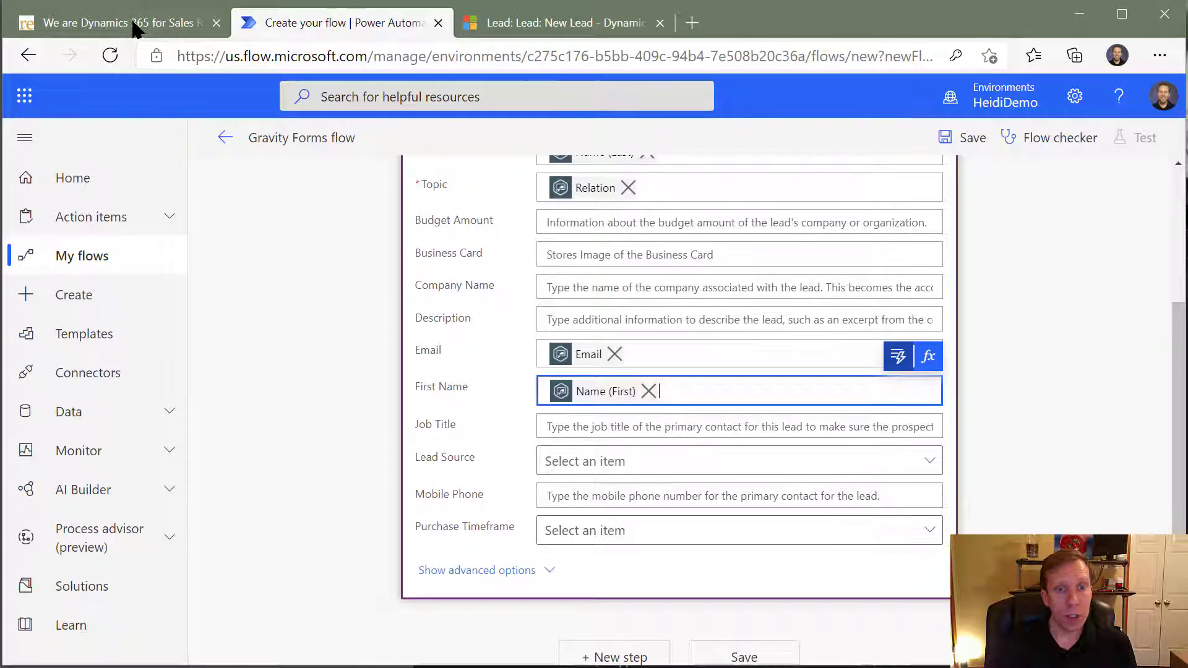
left_click(111, 22)
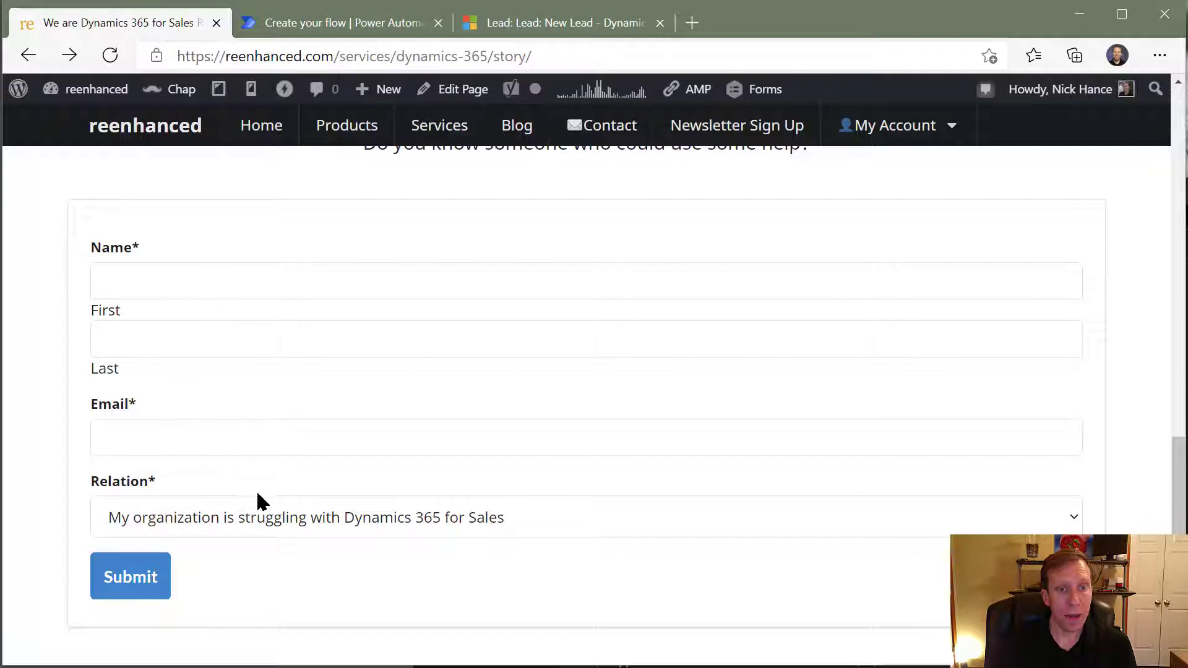
left_click(321, 23)
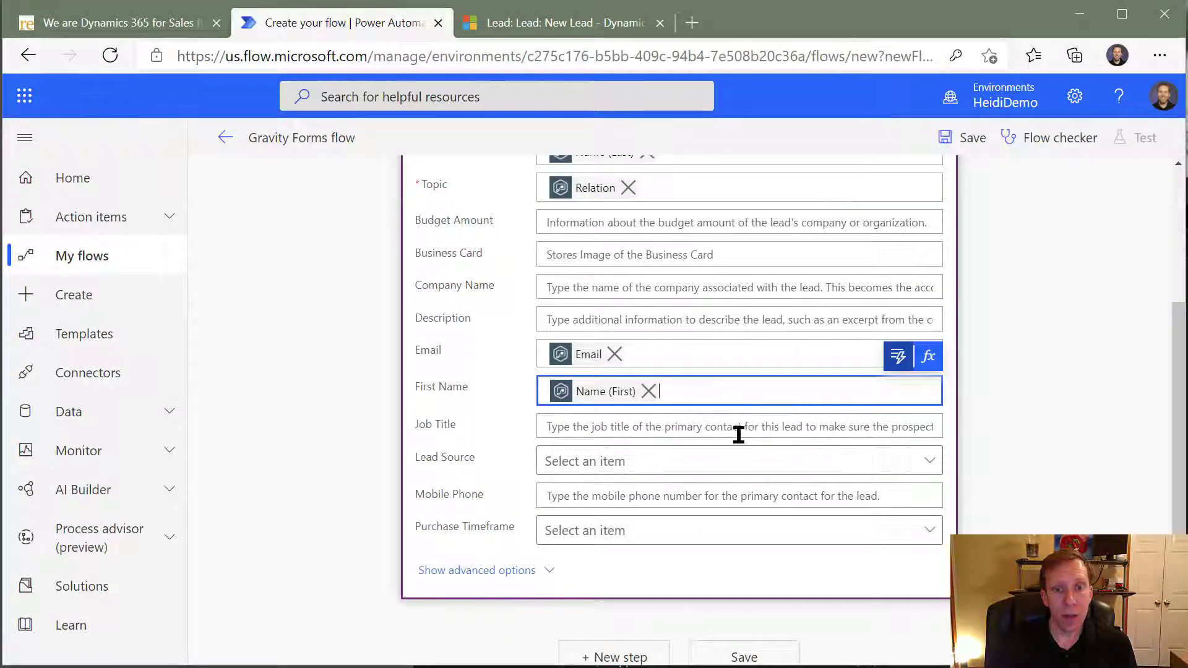
left_click(642, 319)
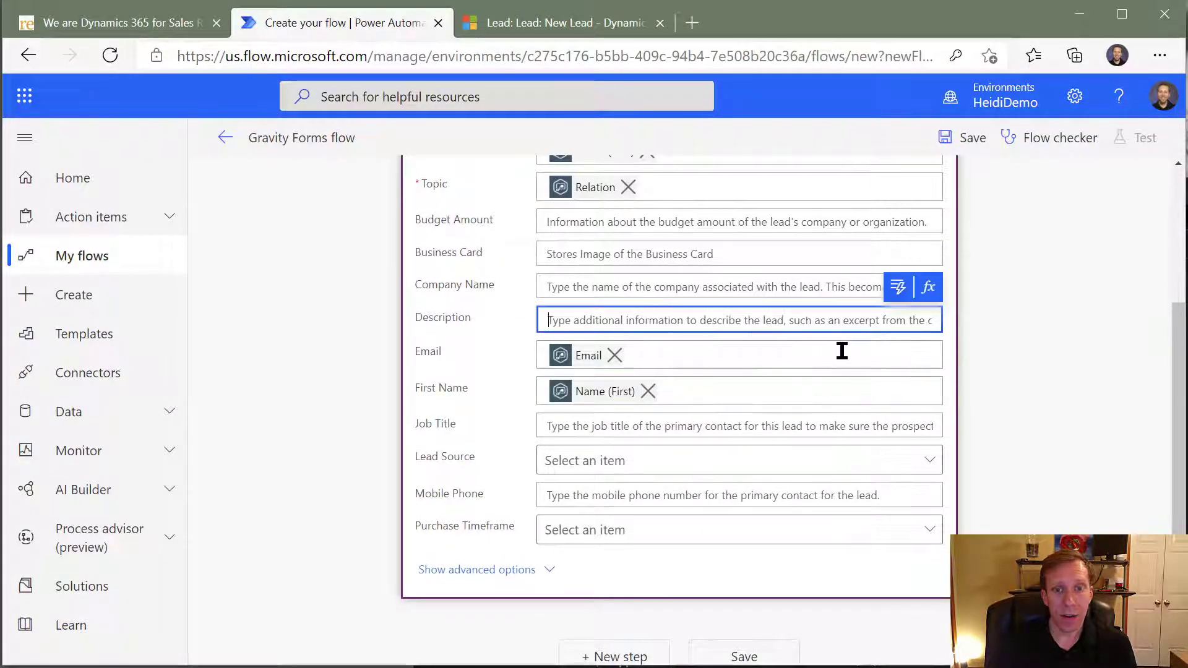
left_click(892, 291)
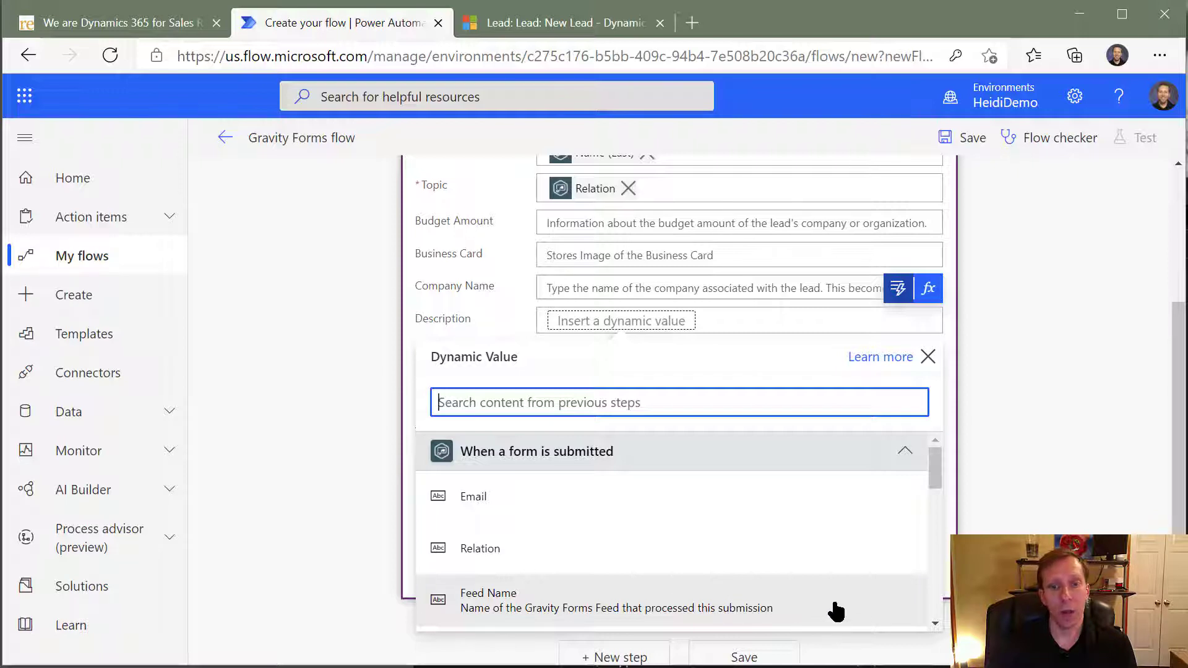
scroll(836, 593, "down", 3)
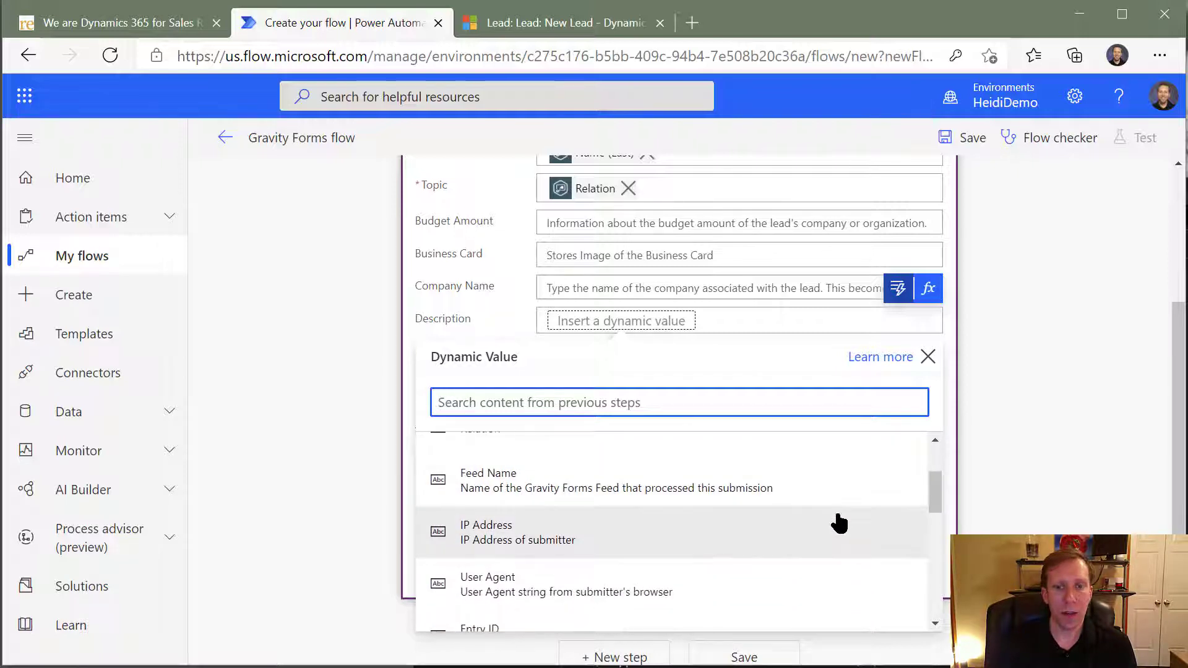
scroll(730, 535, "down", 1)
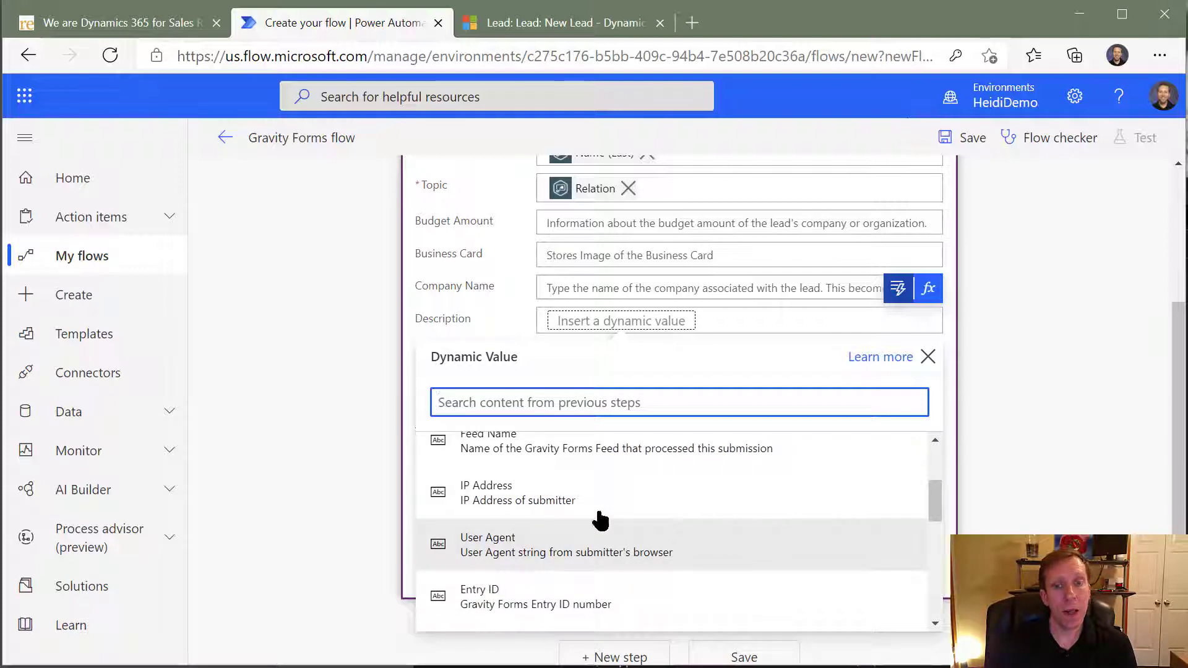
scroll(723, 523, "down", 1)
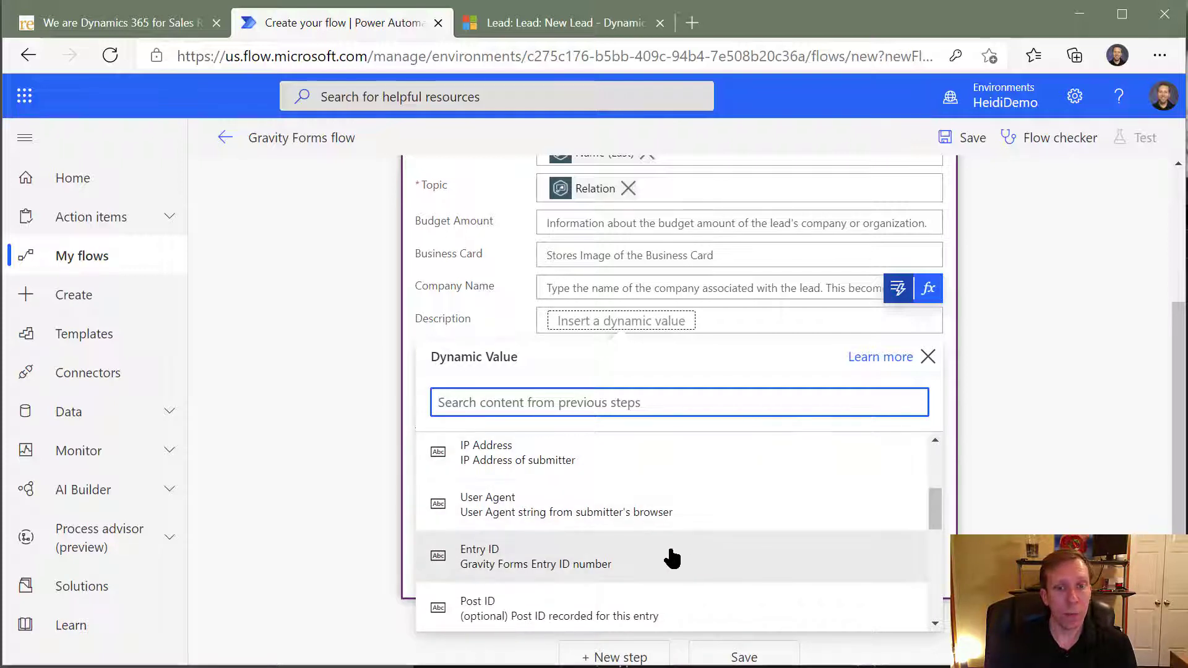
scroll(718, 551, "down", 2)
scroll(771, 522, "down", 2)
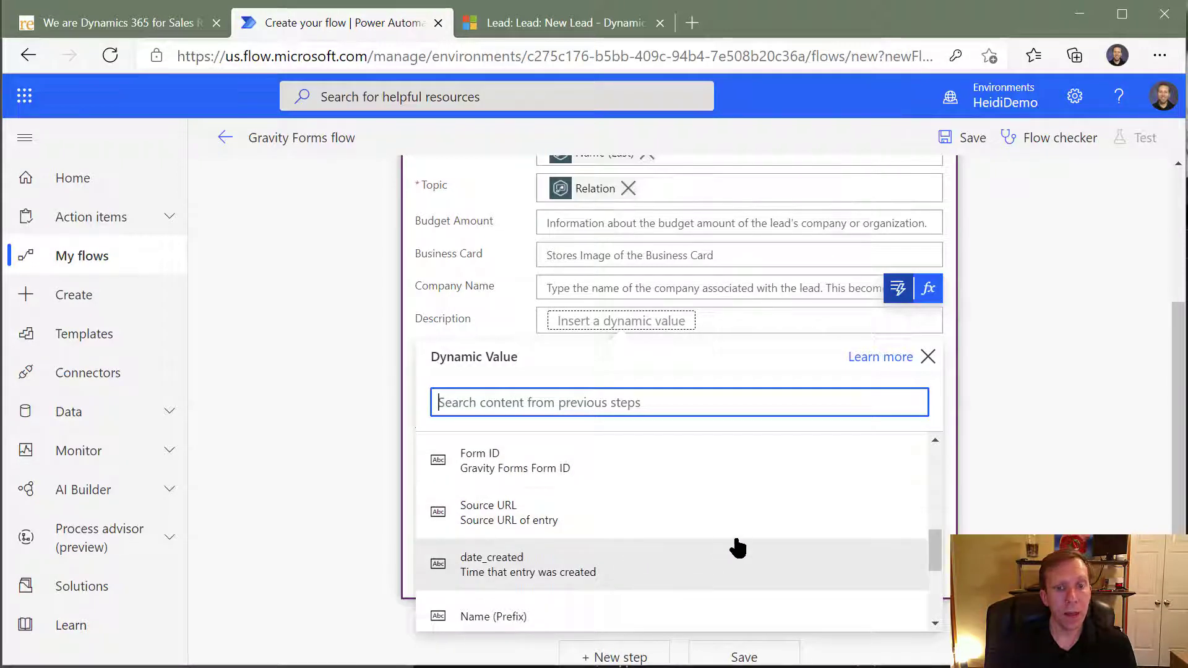
scroll(717, 532, "down", 1)
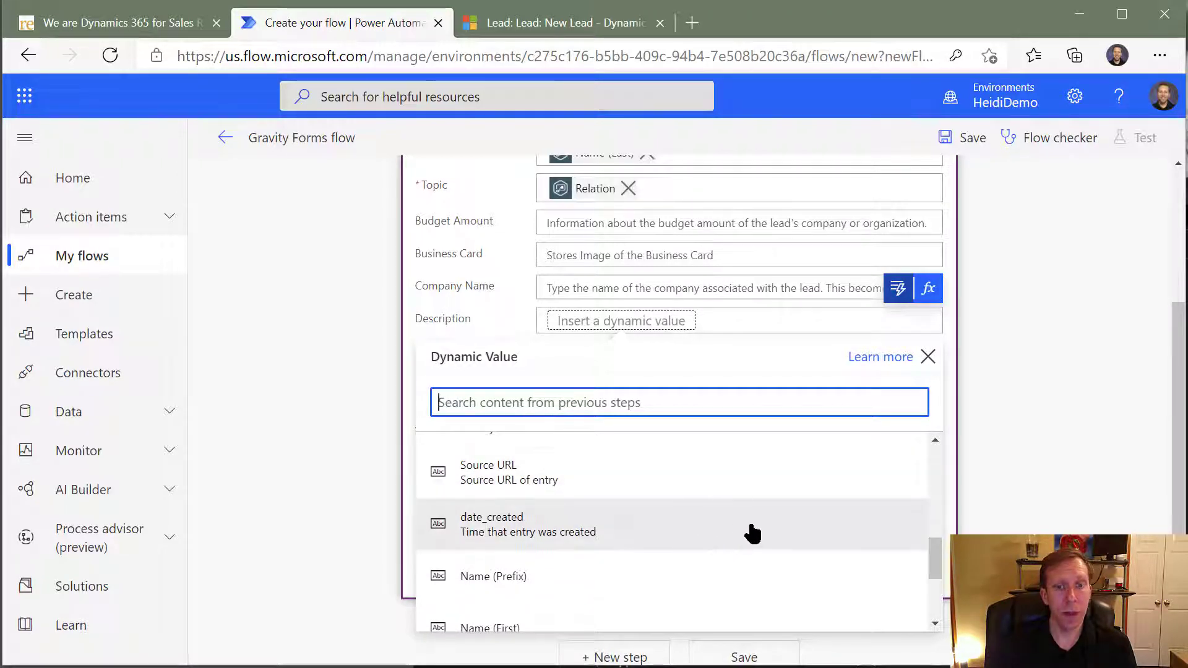
scroll(754, 528, "down", 3)
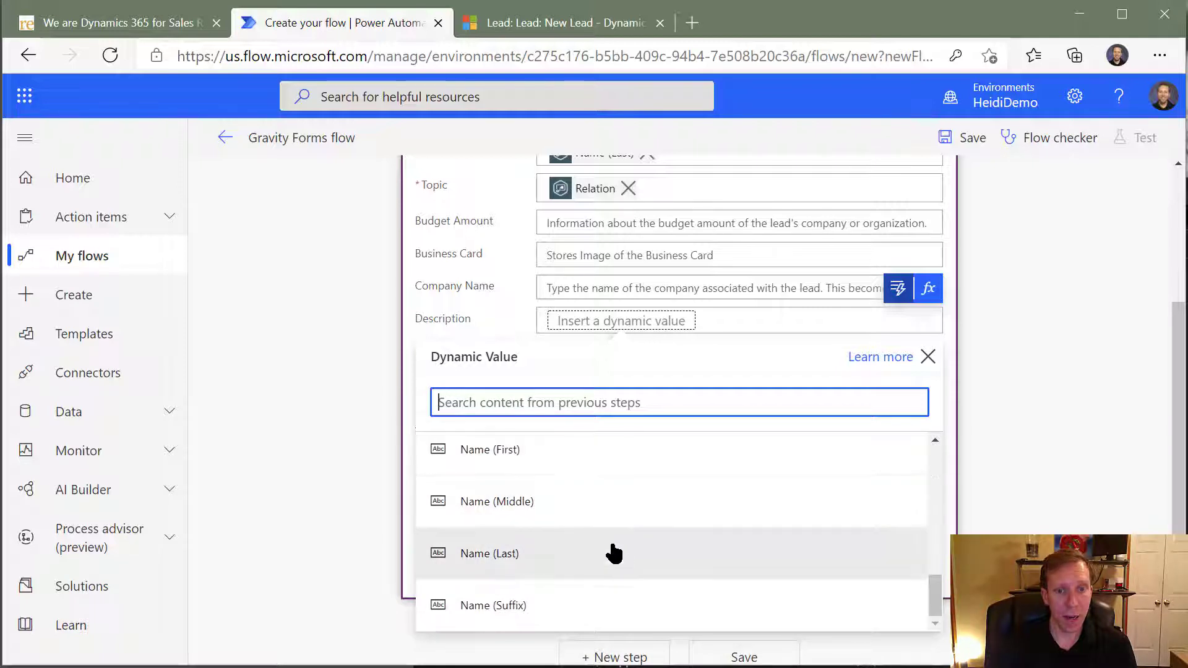
scroll(668, 568, "up", 2)
left_click(1015, 465)
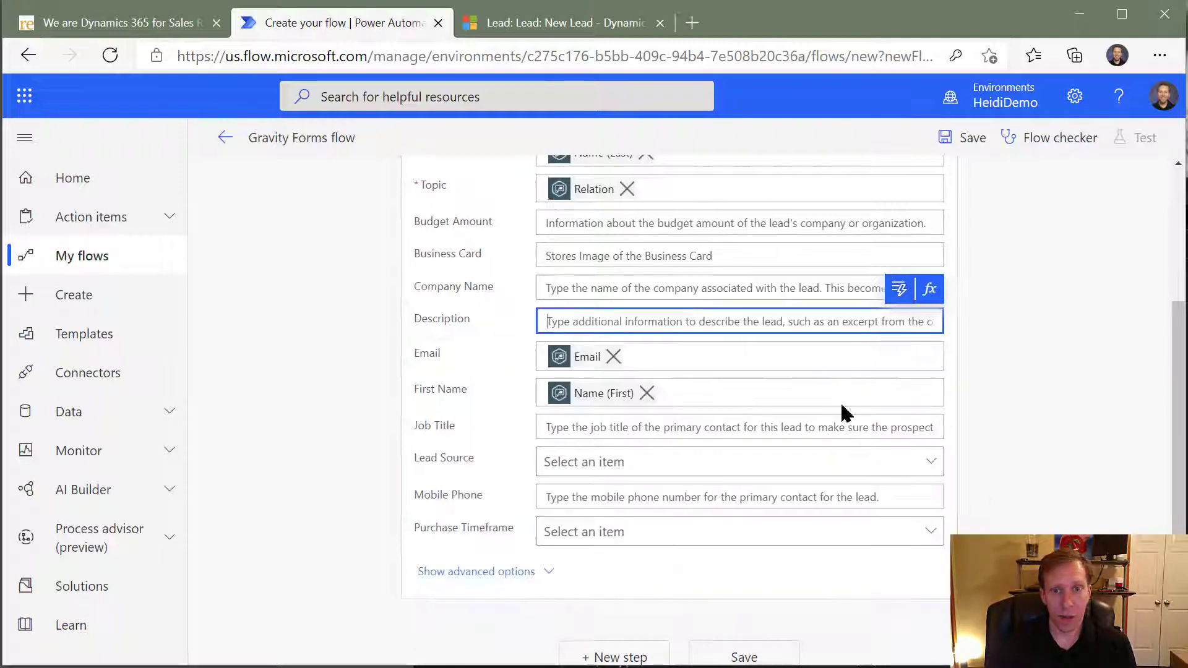
scroll(745, 416, "up", 2)
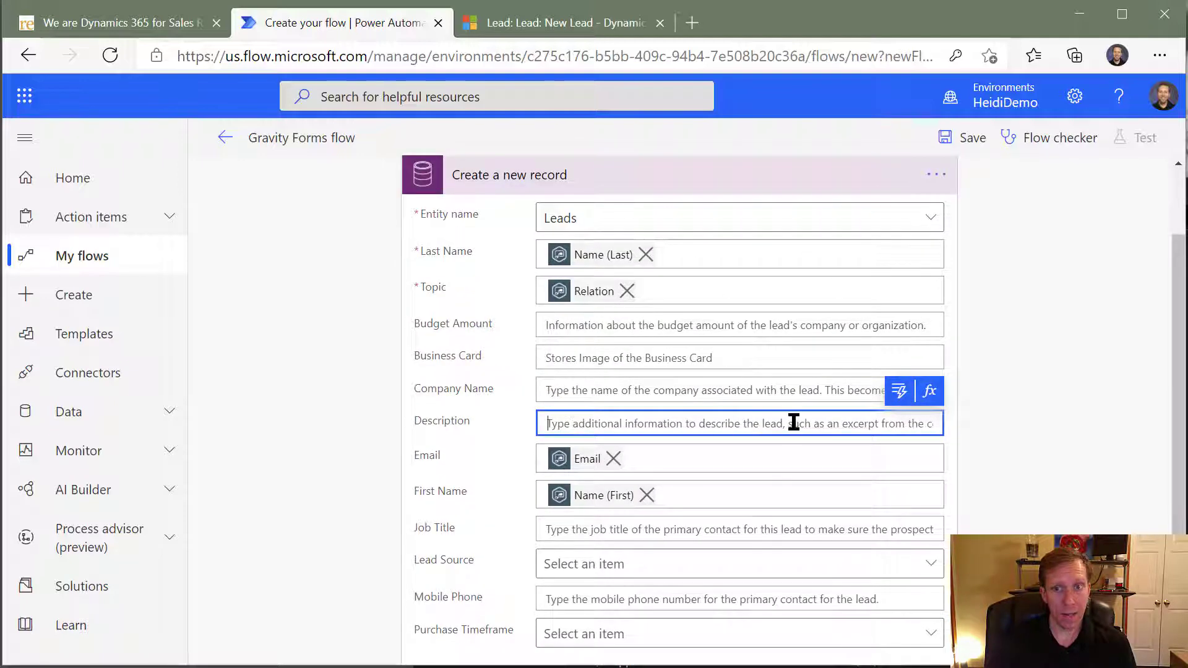
- Save the Gravity Forms flow and start a manual test of it
left_click(972, 138)
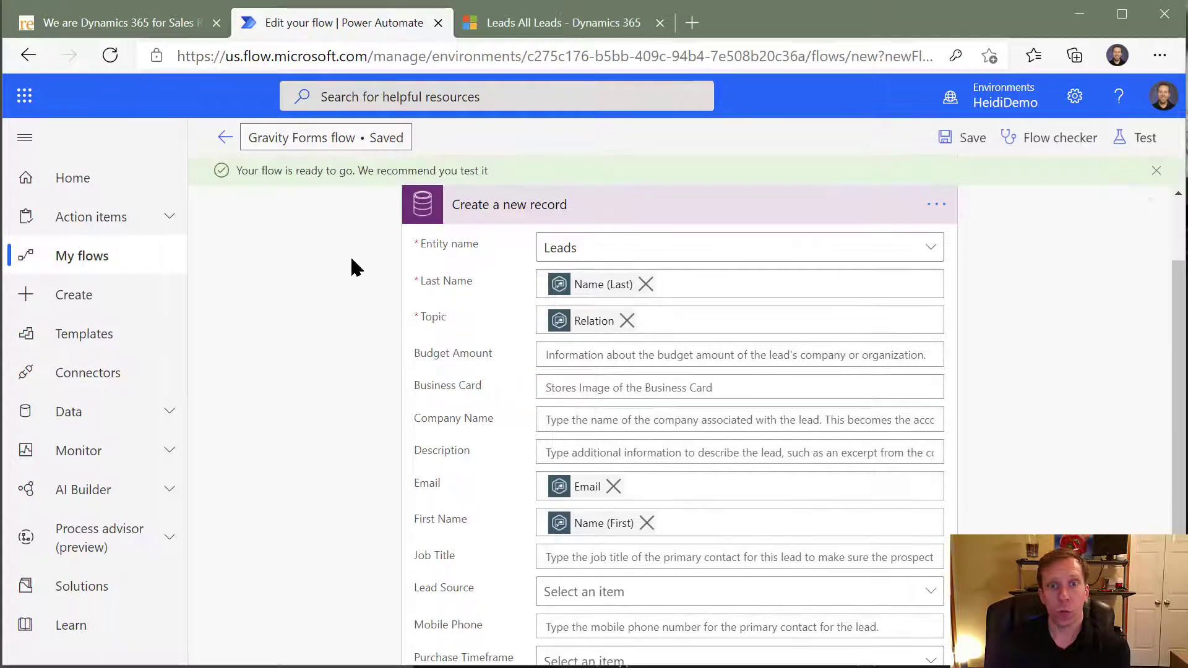
left_click(1134, 139)
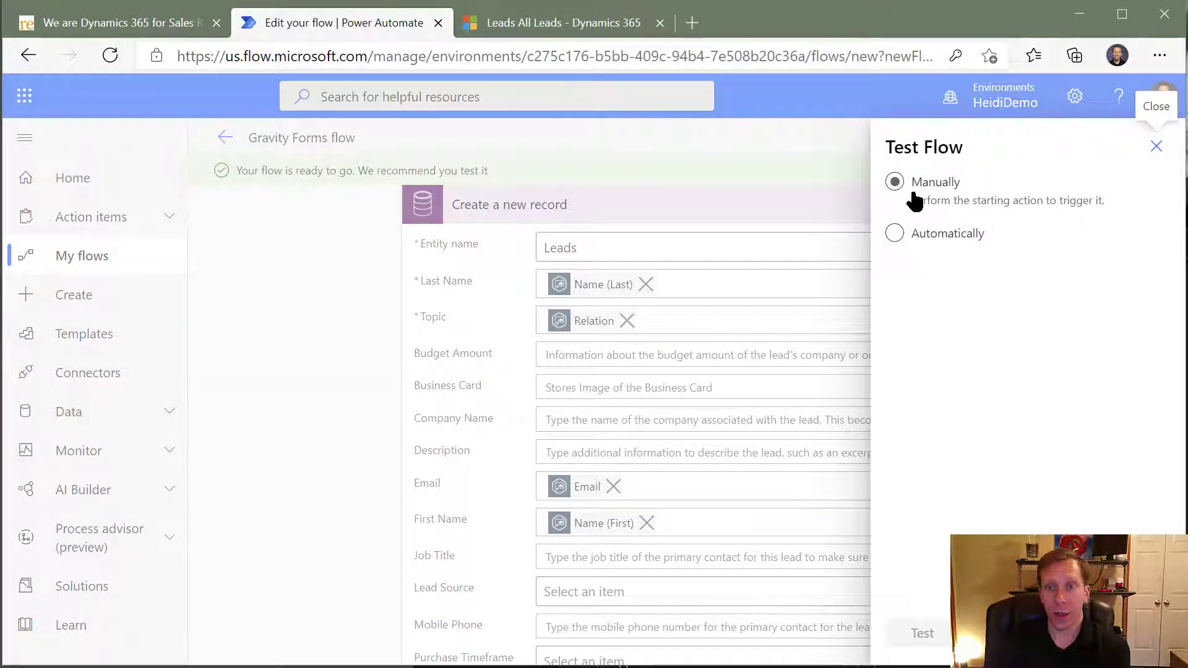
left_click(897, 185)
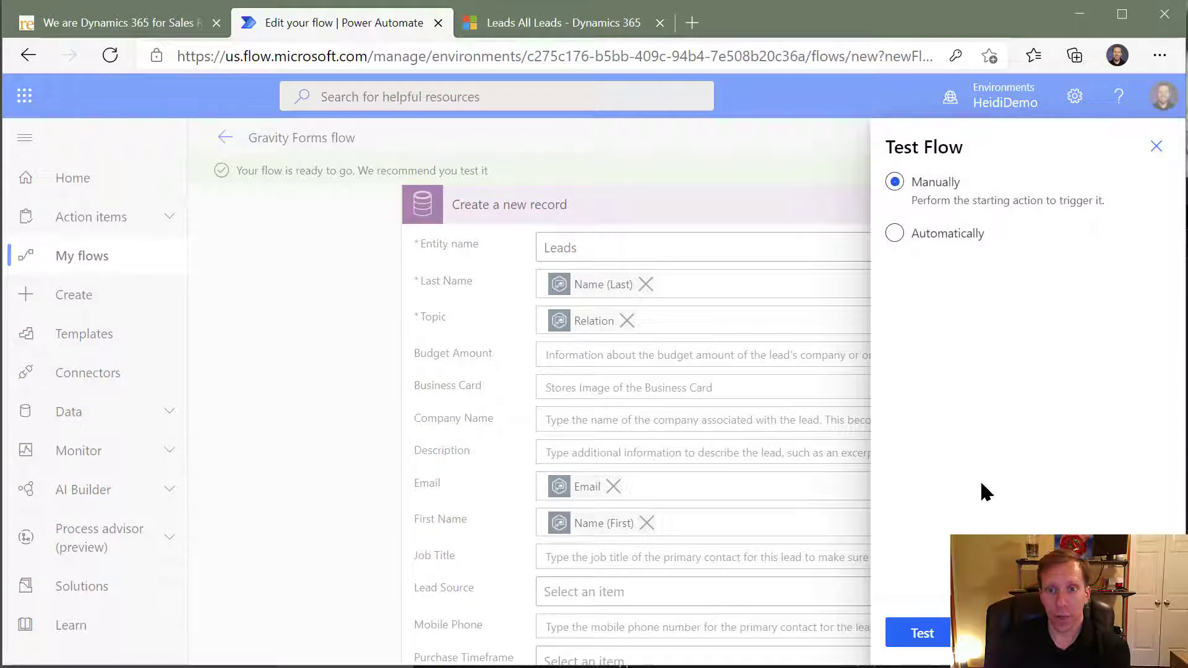
left_click(920, 630)
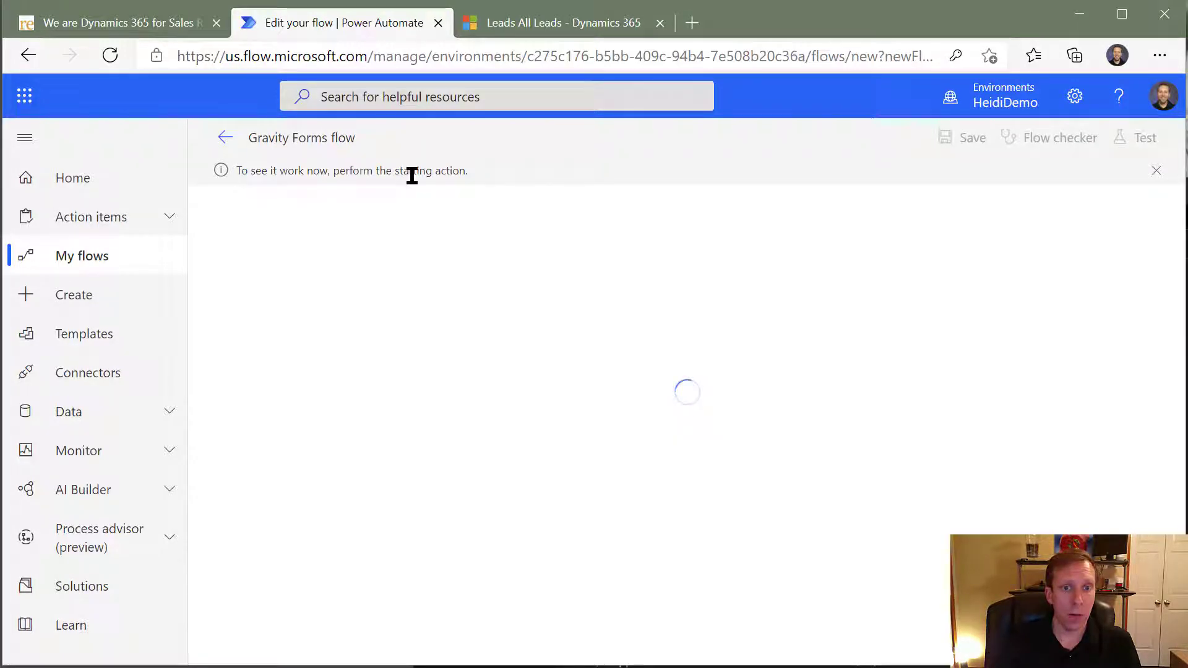
- Switch to the website, fill the Dynamics 365 contact form with the submitter's first name, last name and email, and submit it
left_click(154, 25)
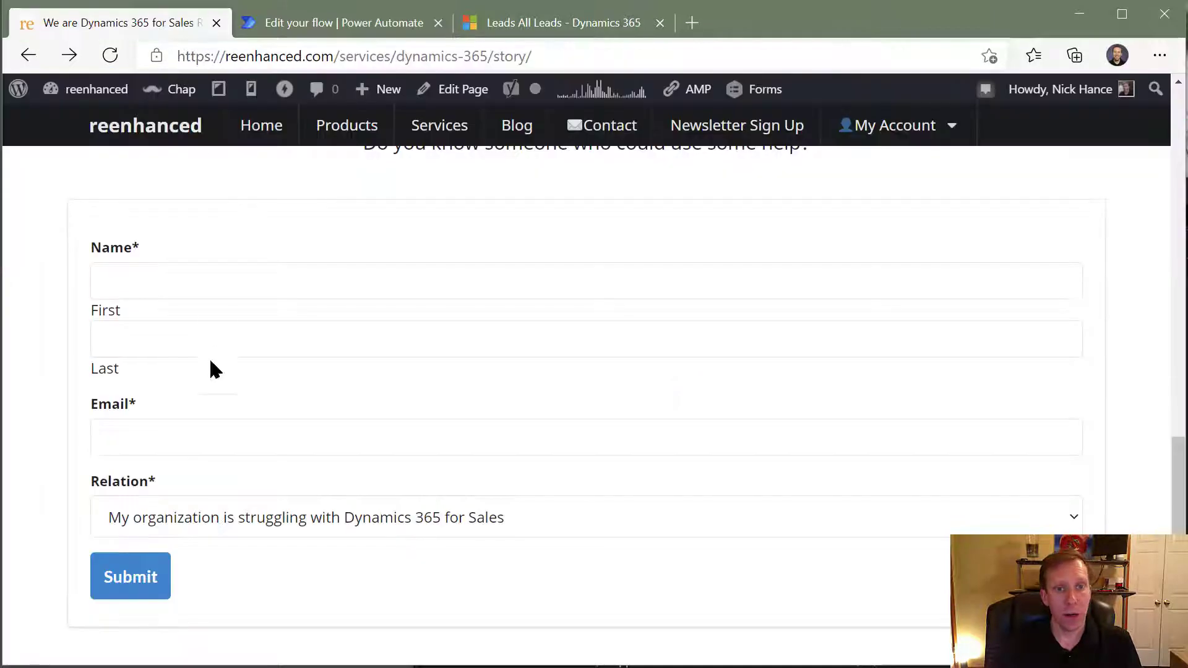
left_click(236, 279)
left_click(243, 322)
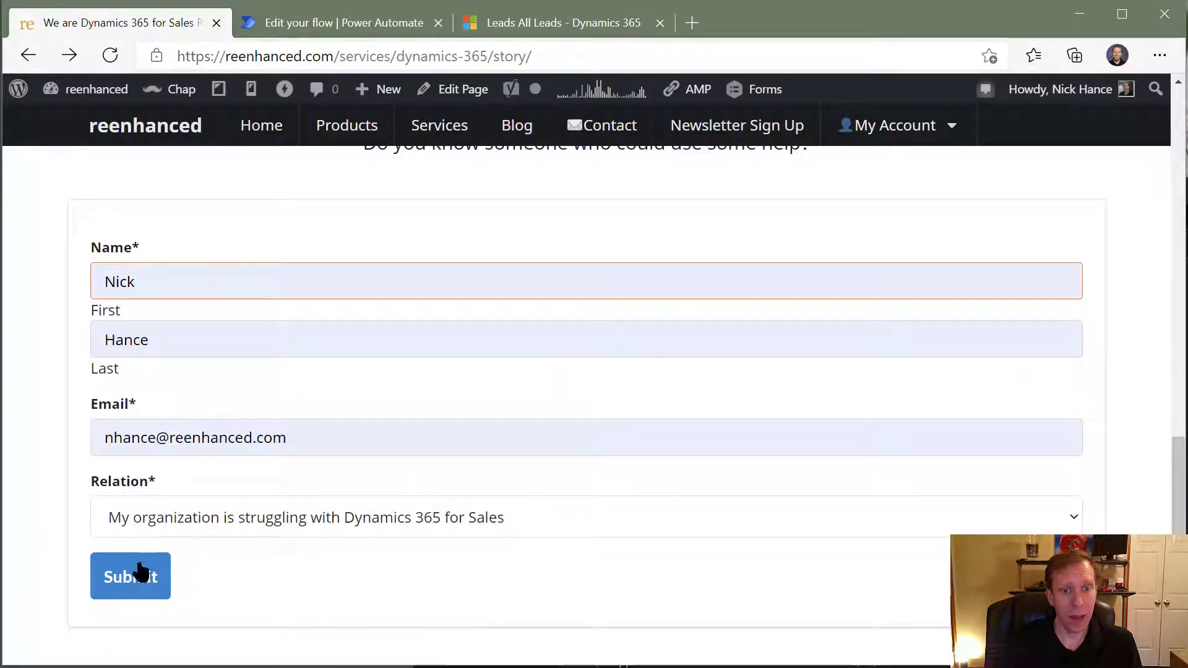
left_click(138, 573)
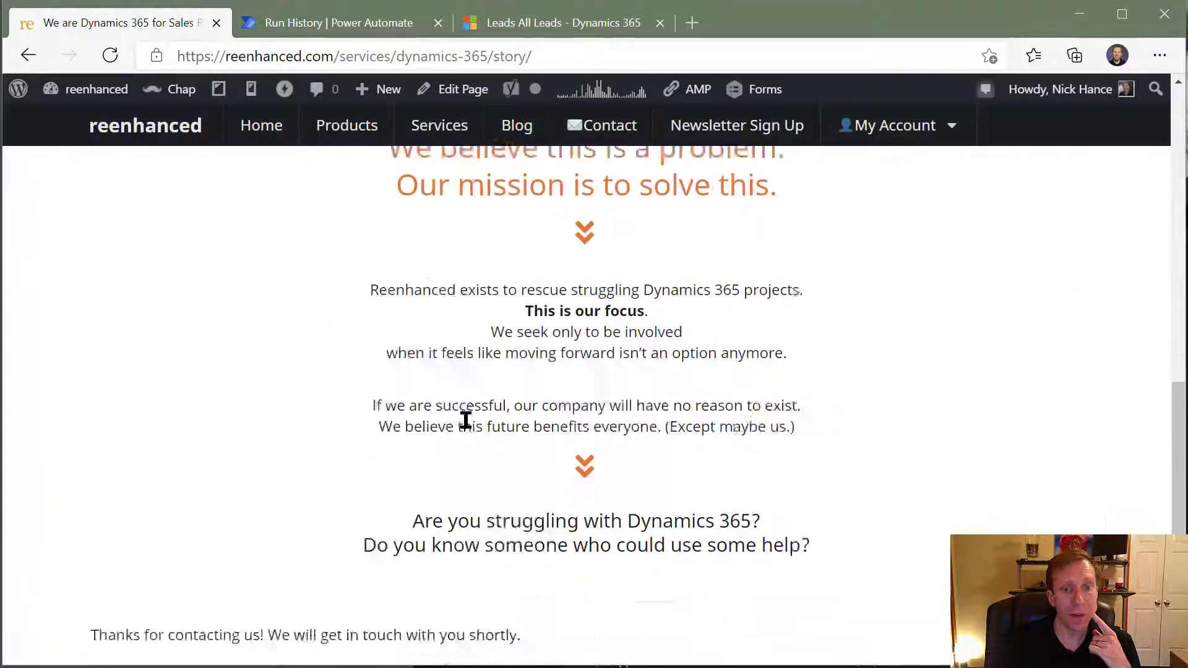
- Read the form's submission message and check the result of the Gravity Forms flow's test run in Power Automate
left_click_drag(141, 465, 587, 481)
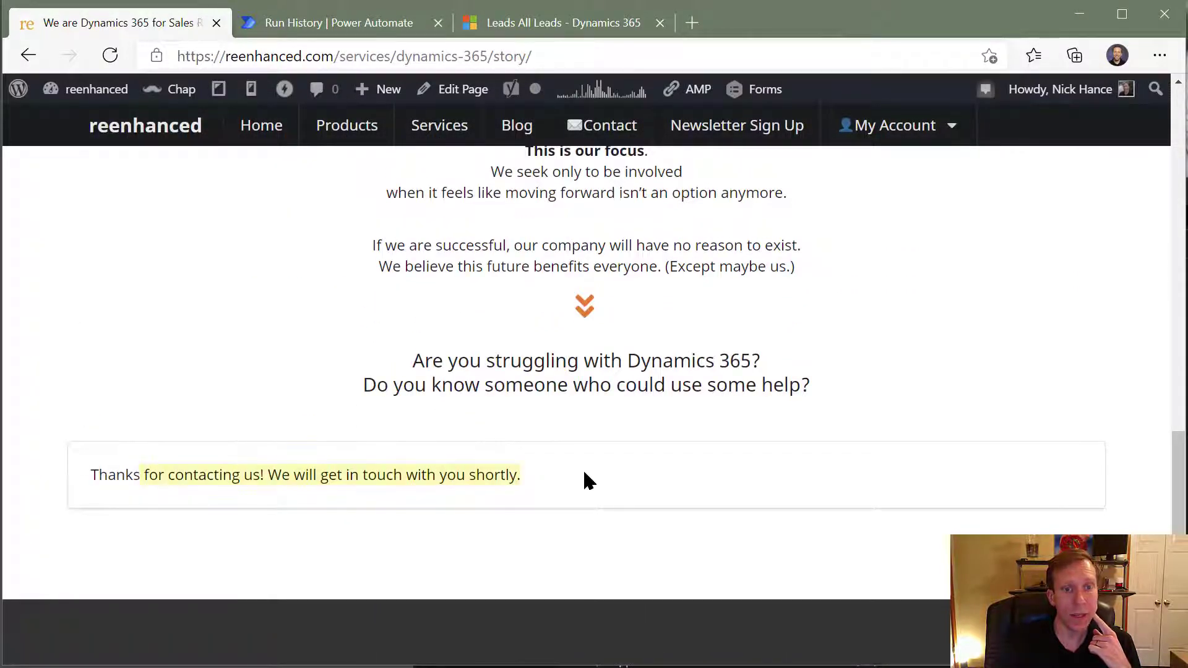
left_click(604, 487)
left_click(358, 23)
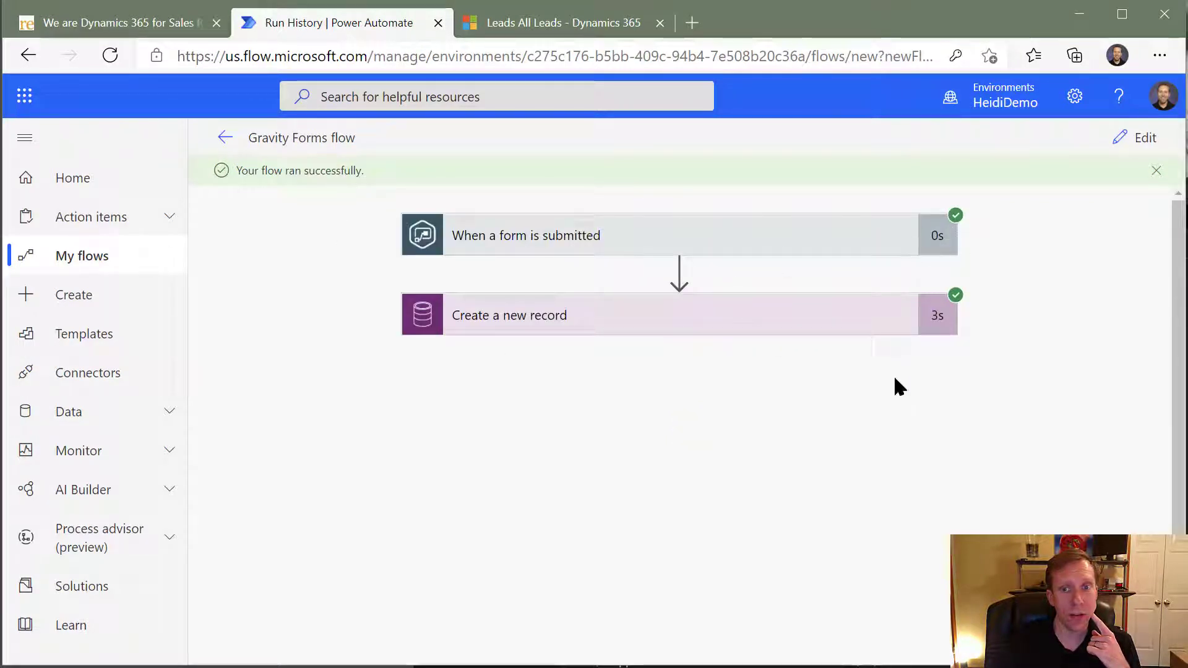
- Switch to Dynamics 365, refresh the All Leads list and open the most recently created lead
left_click(555, 23)
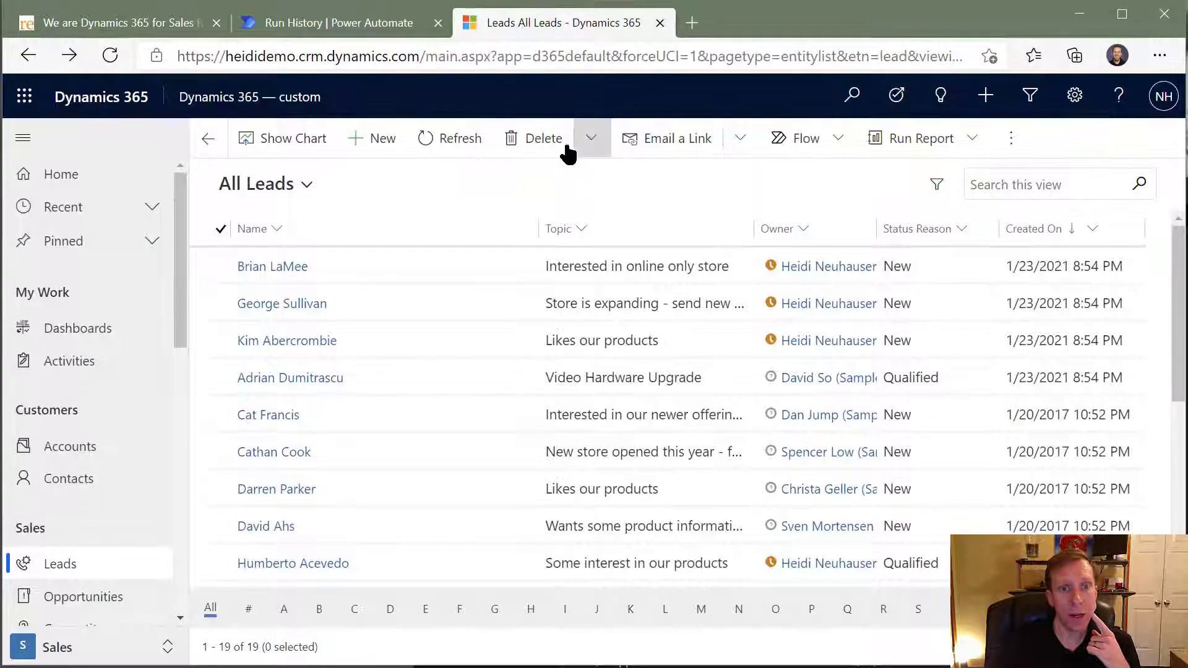
left_click(435, 144)
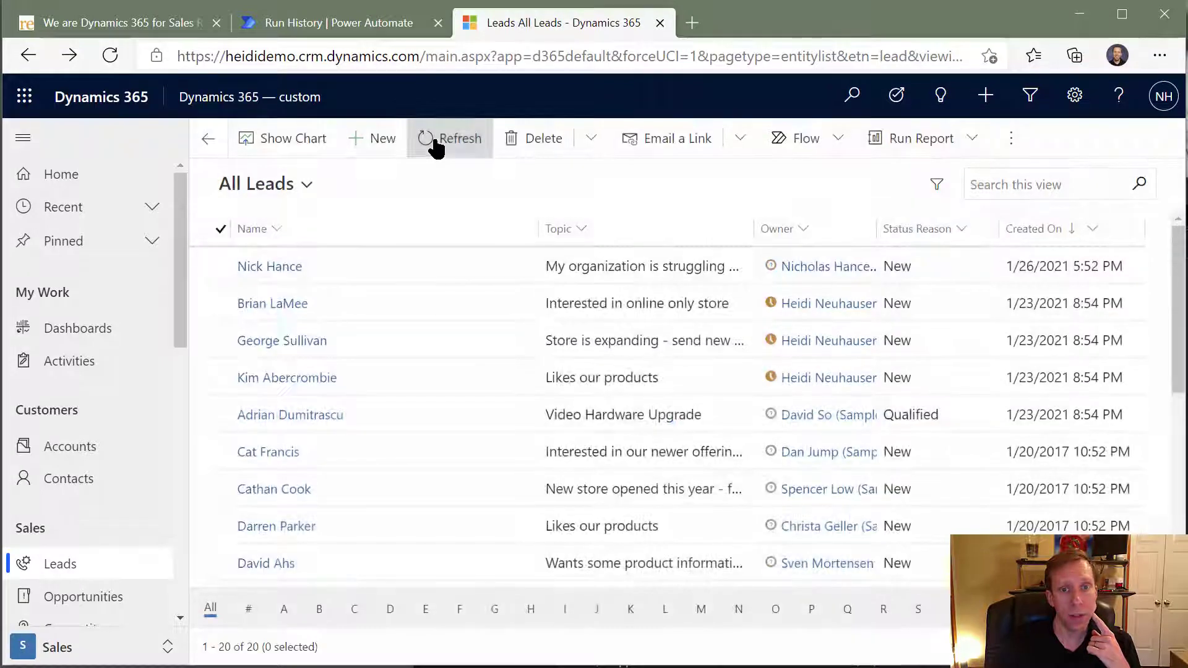
double_click(392, 255)
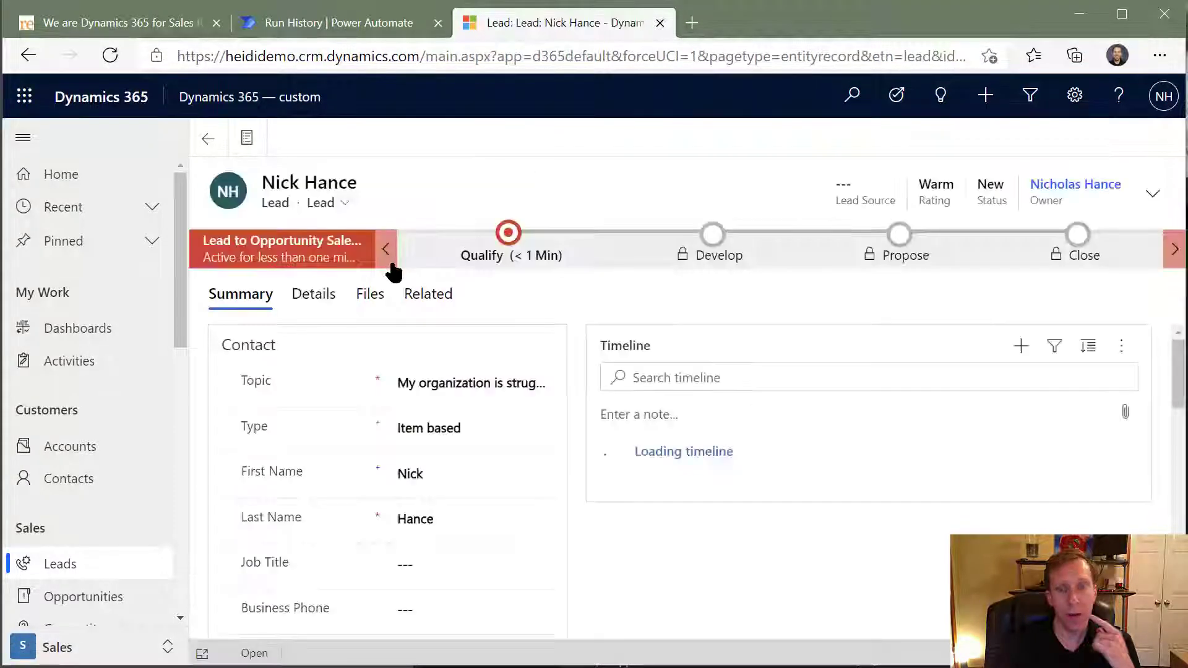